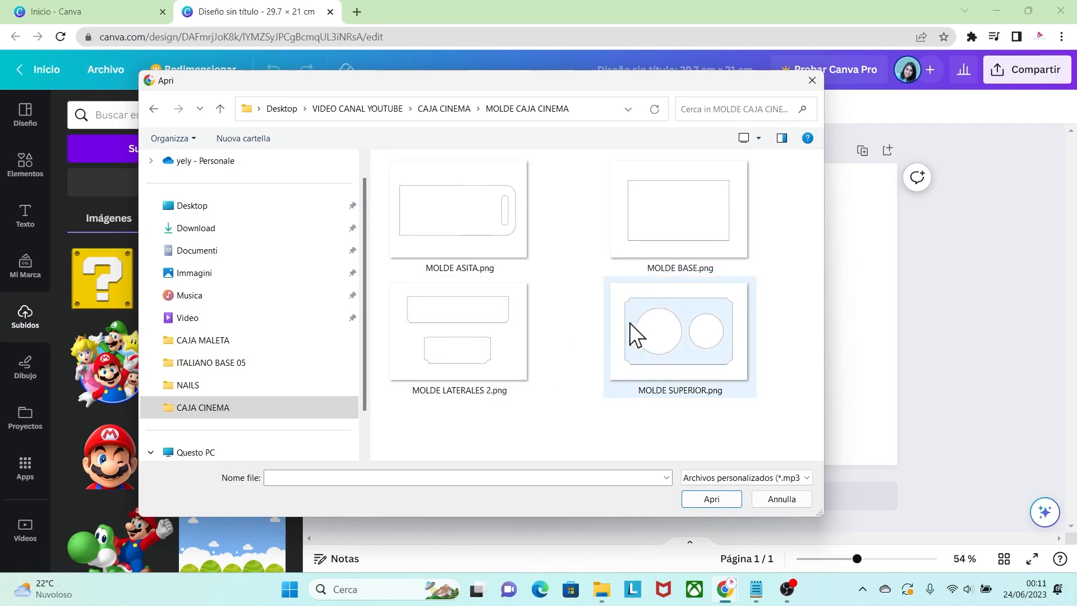
Step: Upload the four box template images MOLDE ASITA, MOLDE BASE, MOLDE LATERALES 2 and MOLDE SUPERIOR, and check the name of the side template
{"action": "left_click_drag", "start_coordinate": [761, 438], "coordinate": [477, 235]}
{"action": "left_click", "coordinate": [708, 496]}
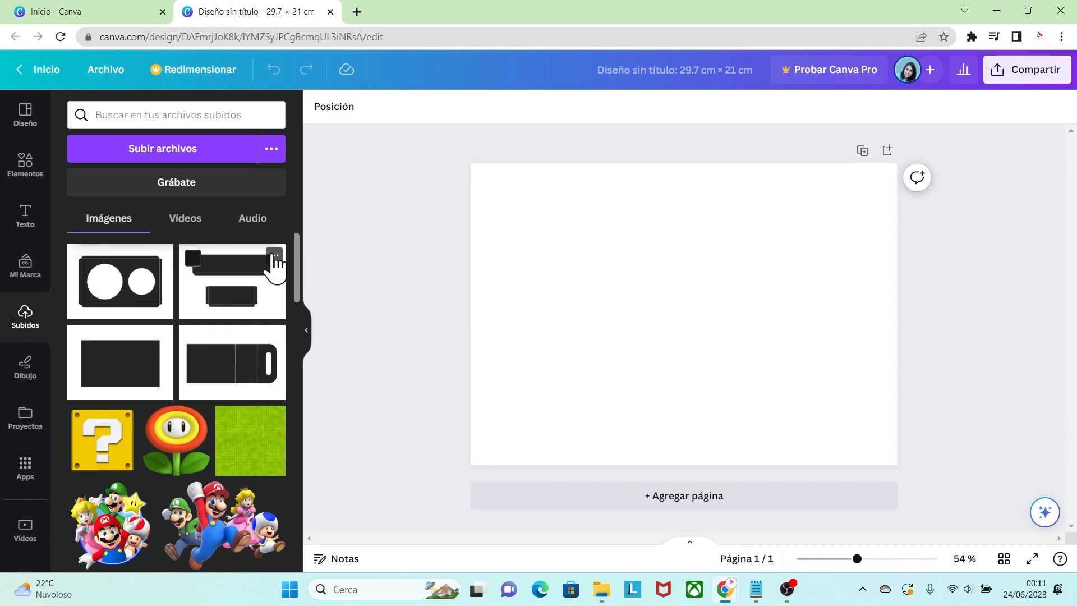
{"action": "left_click", "coordinate": [274, 255]}
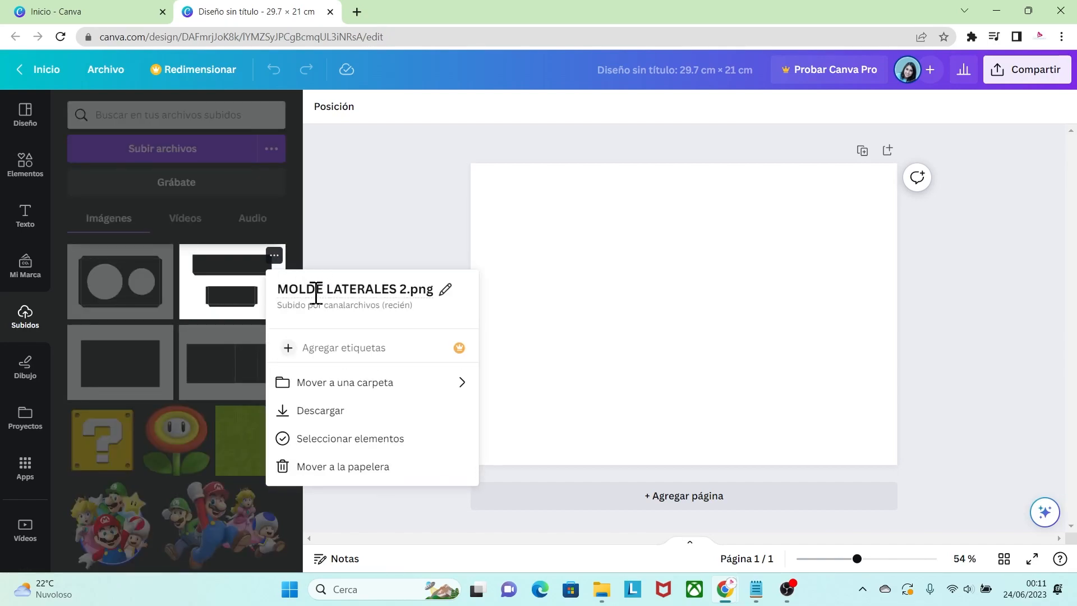
{"action": "left_click", "coordinate": [288, 235]}
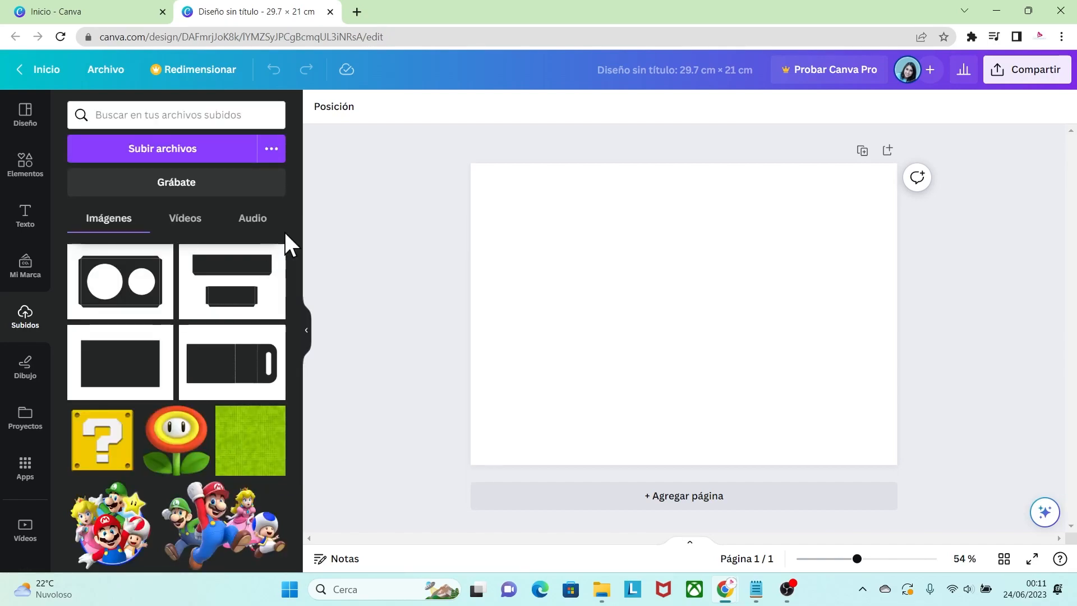
Step: Add the brown diagonal-striped image to the blank page and enlarge it to cover the whole page
{"action": "scroll", "coordinate": [275, 300], "scroll_direction": "down", "scroll_amount": 4}
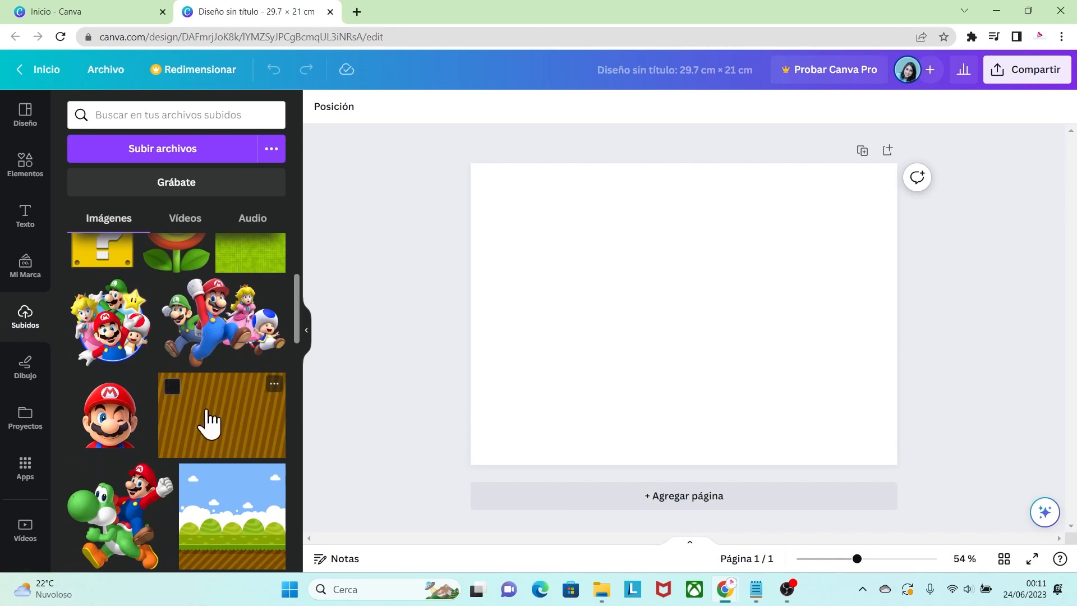
{"action": "left_click", "coordinate": [223, 431]}
{"action": "left_click_drag", "start_coordinate": [649, 320], "coordinate": [583, 259]}
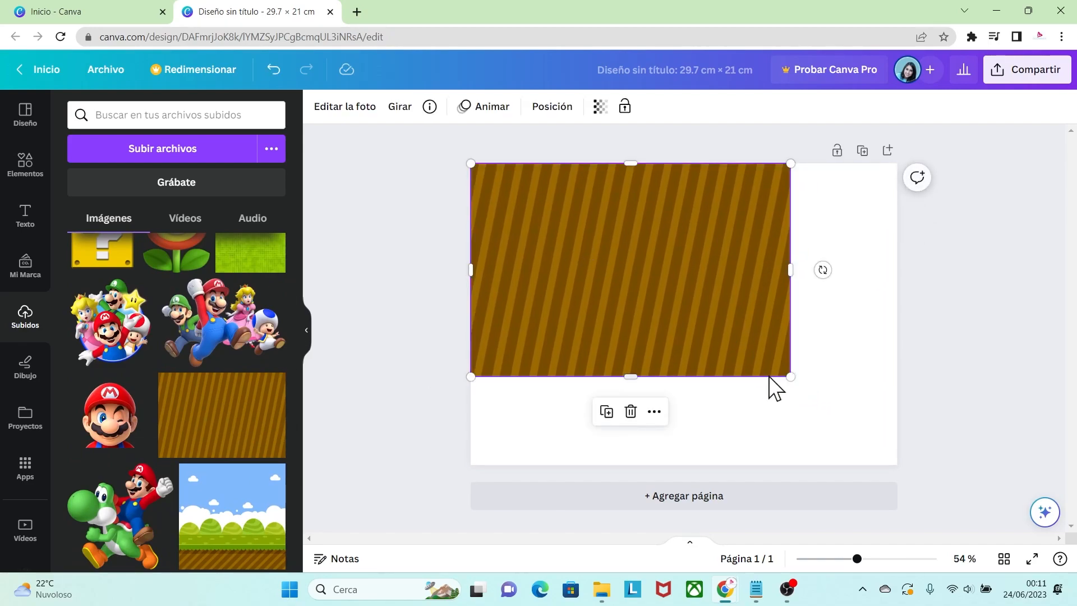
{"action": "left_click_drag", "start_coordinate": [790, 377], "coordinate": [914, 471]}
{"action": "left_click", "coordinate": [954, 381]}
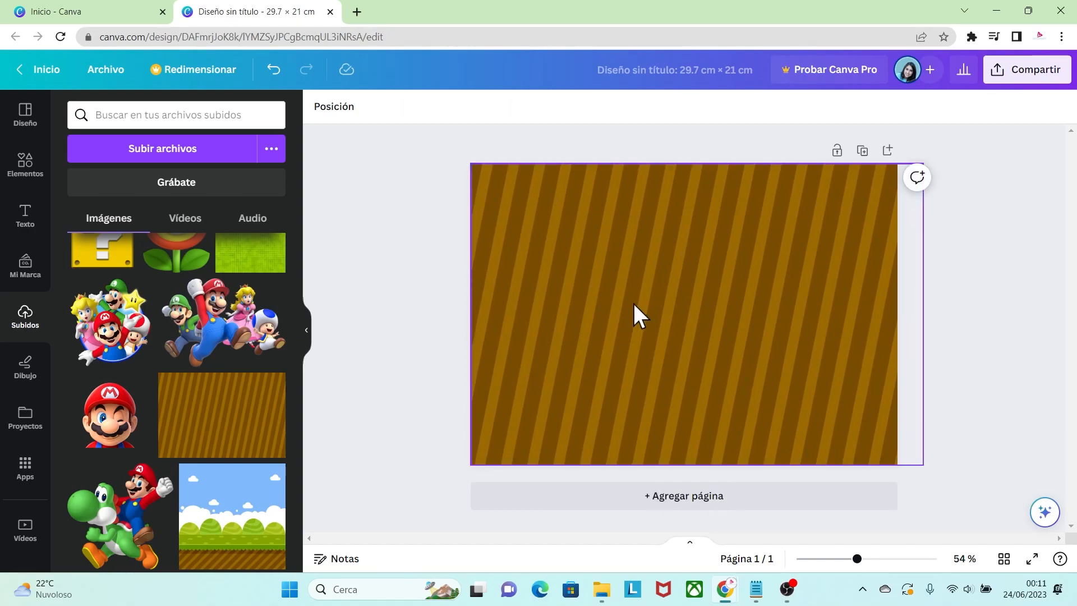
Step: Place the MOLDE LATERALES 2 template over the striped background and enlarge it to fill the page exactly
{"action": "left_click_drag", "start_coordinate": [297, 338], "coordinate": [308, 284]}
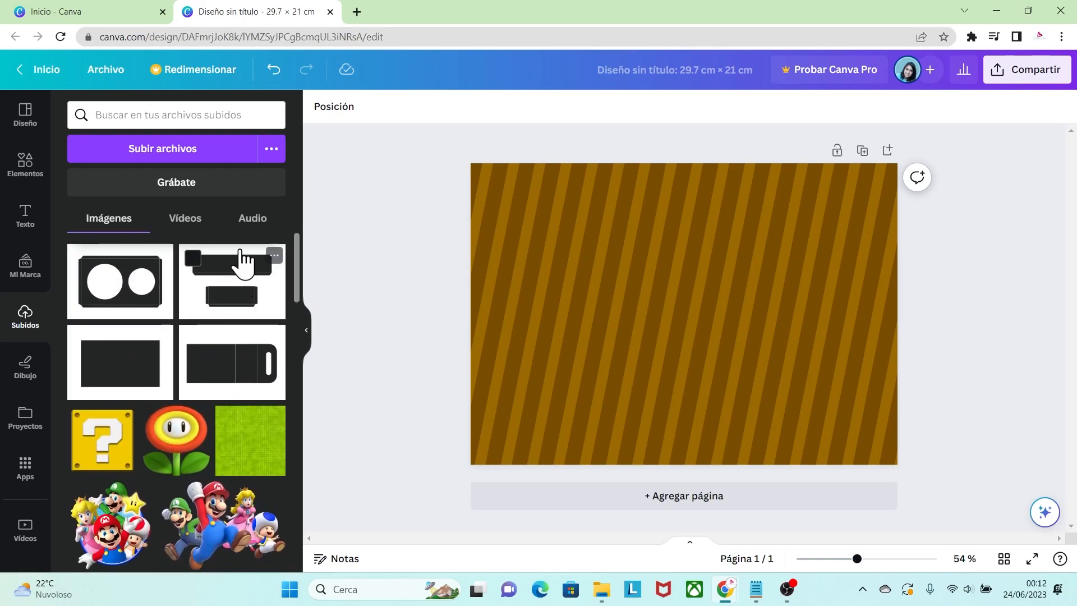
{"action": "left_click", "coordinate": [241, 261]}
{"action": "left_click_drag", "start_coordinate": [570, 237], "coordinate": [507, 180]}
{"action": "left_click_drag", "start_coordinate": [777, 379], "coordinate": [898, 465]}
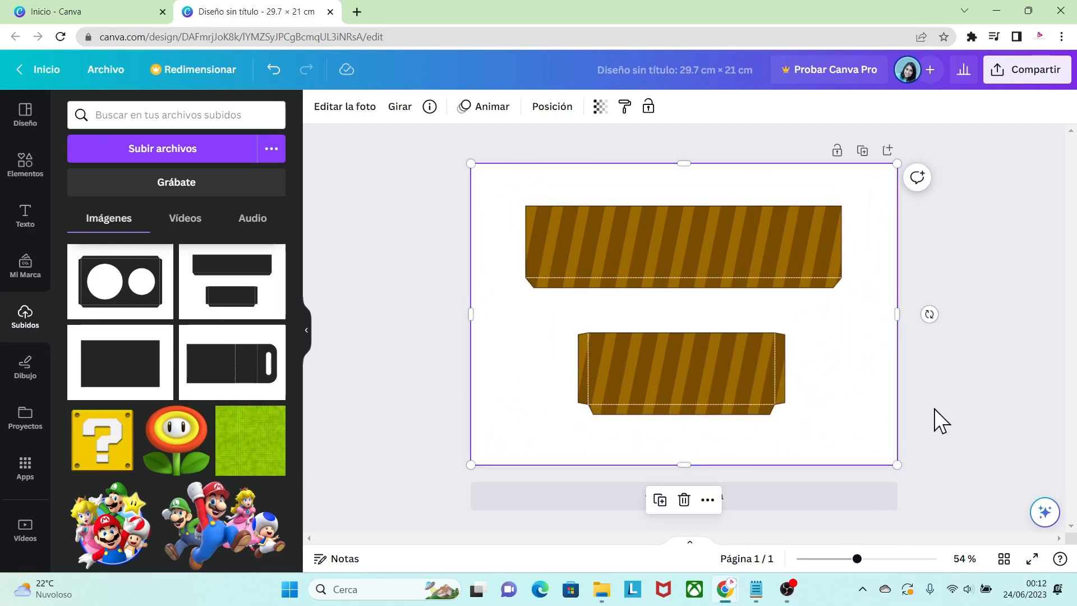
{"action": "left_click", "coordinate": [934, 408]}
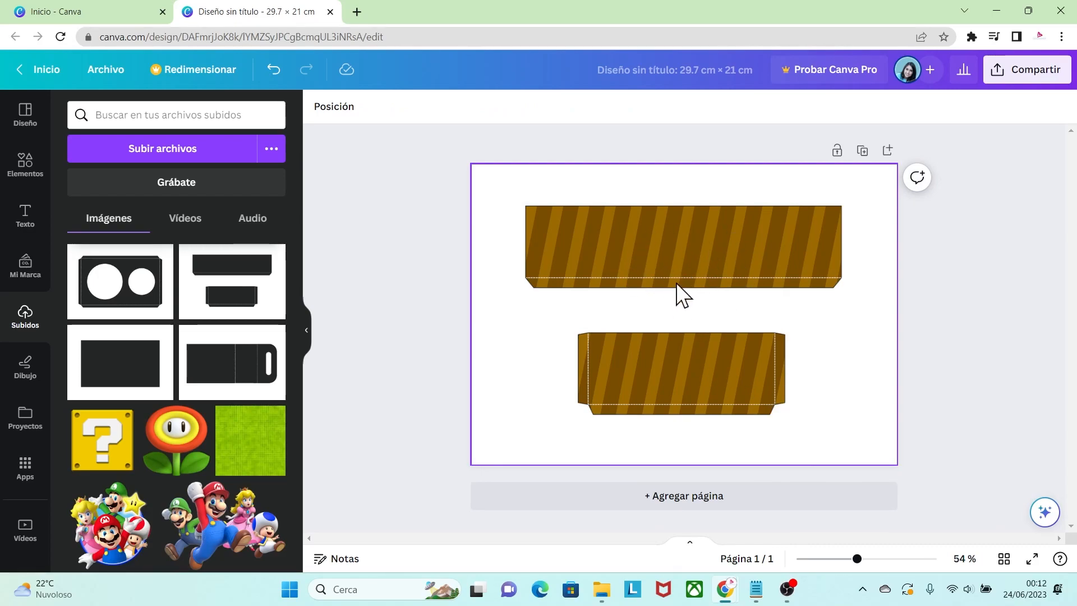
Step: Add the running Mario, Luigi, Peach and Toad image, shrink it and place it in the middle of the upper strip
{"action": "left_click_drag", "start_coordinate": [857, 559], "coordinate": [878, 560]}
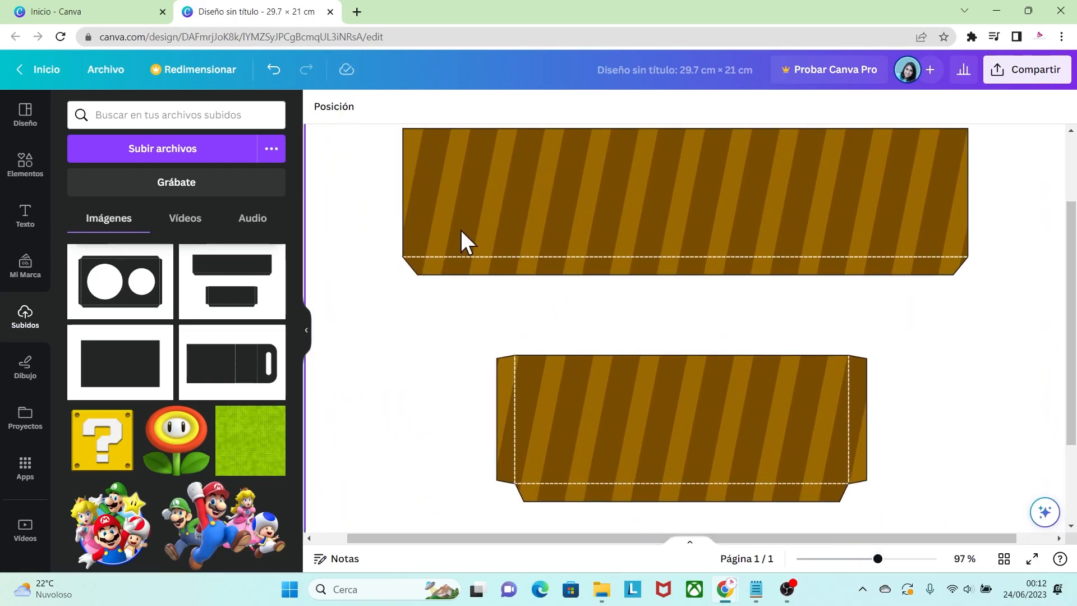
{"action": "left_click_drag", "start_coordinate": [295, 284], "coordinate": [305, 297]}
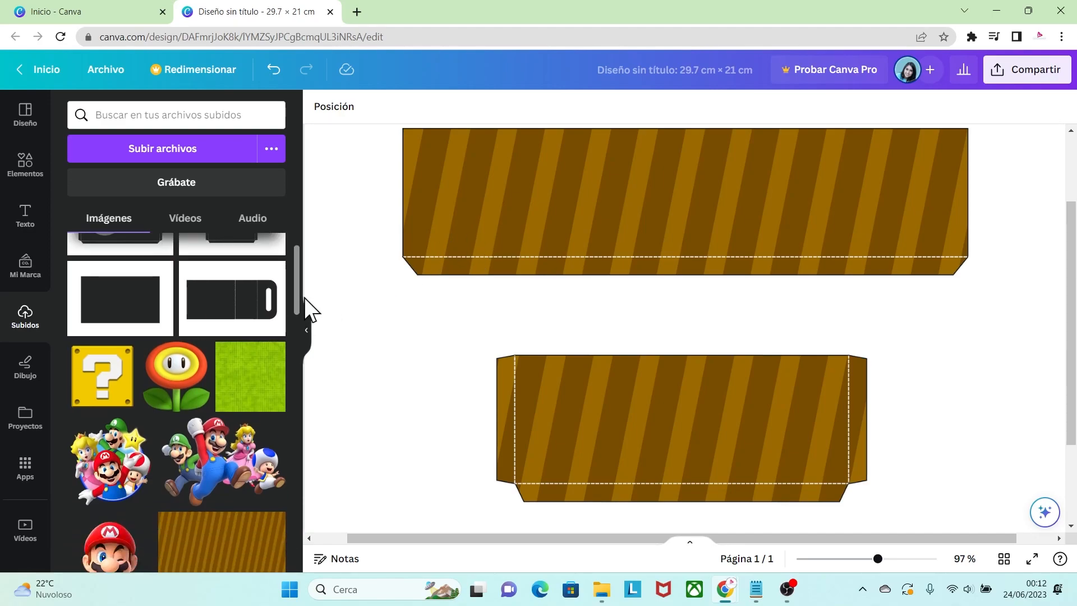
{"action": "left_click", "coordinate": [230, 471]}
{"action": "left_click_drag", "start_coordinate": [665, 303], "coordinate": [665, 249]}
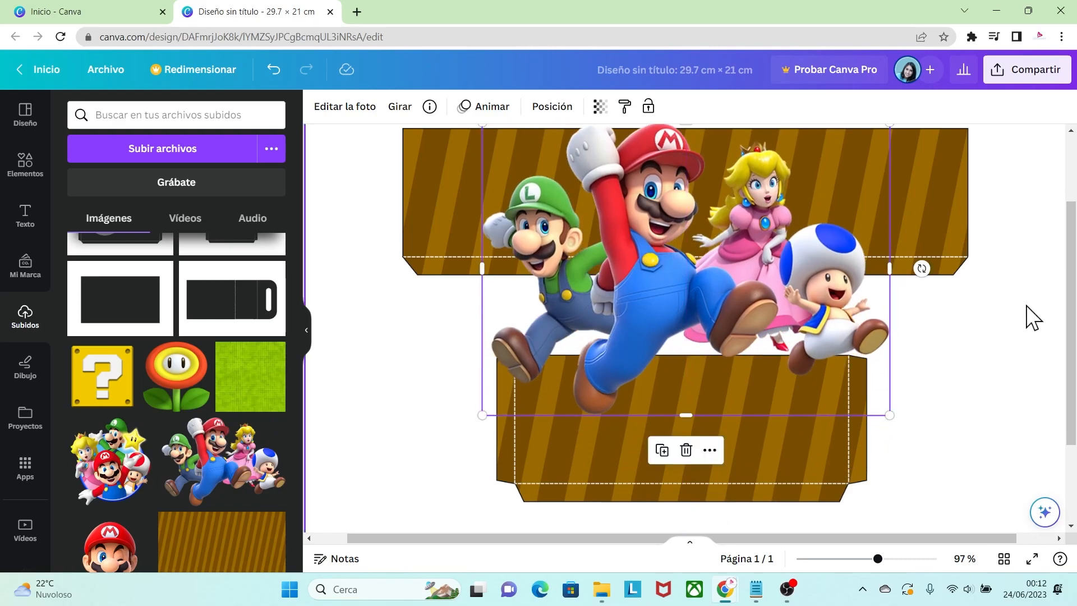
{"action": "scroll", "coordinate": [821, 358], "scroll_direction": "up", "scroll_amount": 1}
{"action": "left_click_drag", "start_coordinate": [890, 444], "coordinate": [733, 331]}
{"action": "left_click_drag", "start_coordinate": [697, 261], "coordinate": [745, 263]}
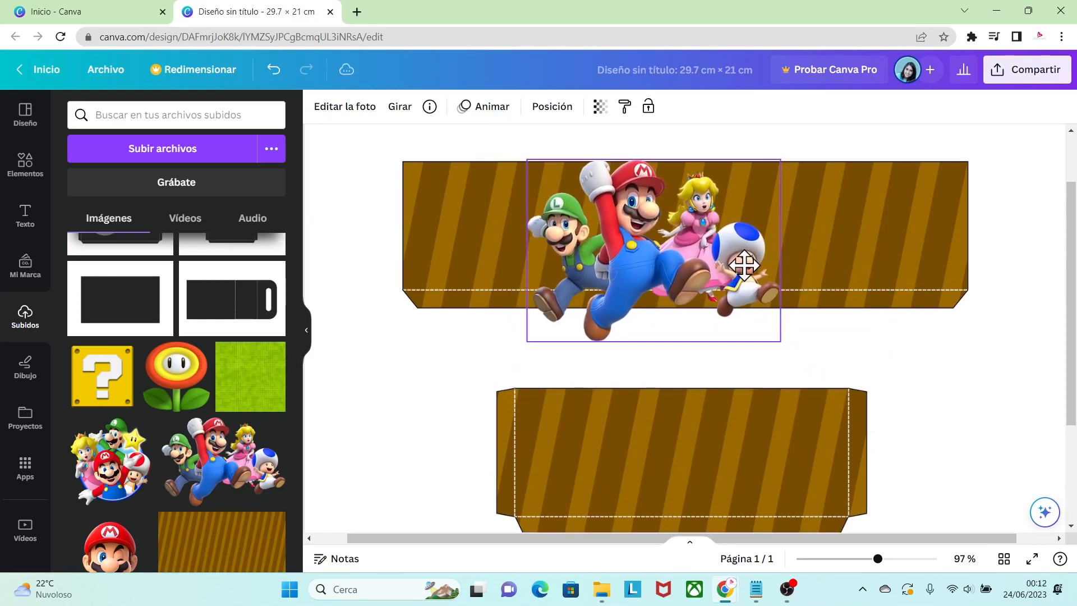
Step: Fine-tune the character group's position and crop its lower edge at the dashed fold line of the upper strip
{"action": "mouse_move", "coordinate": [782, 335]}
{"action": "left_mouse_down"}
{"action": "mouse_move", "coordinate": [796, 346]}
{"action": "mouse_move", "coordinate": [788, 348]}
{"action": "left_mouse_up"}
{"action": "left_click_drag", "start_coordinate": [648, 232], "coordinate": [648, 233]}
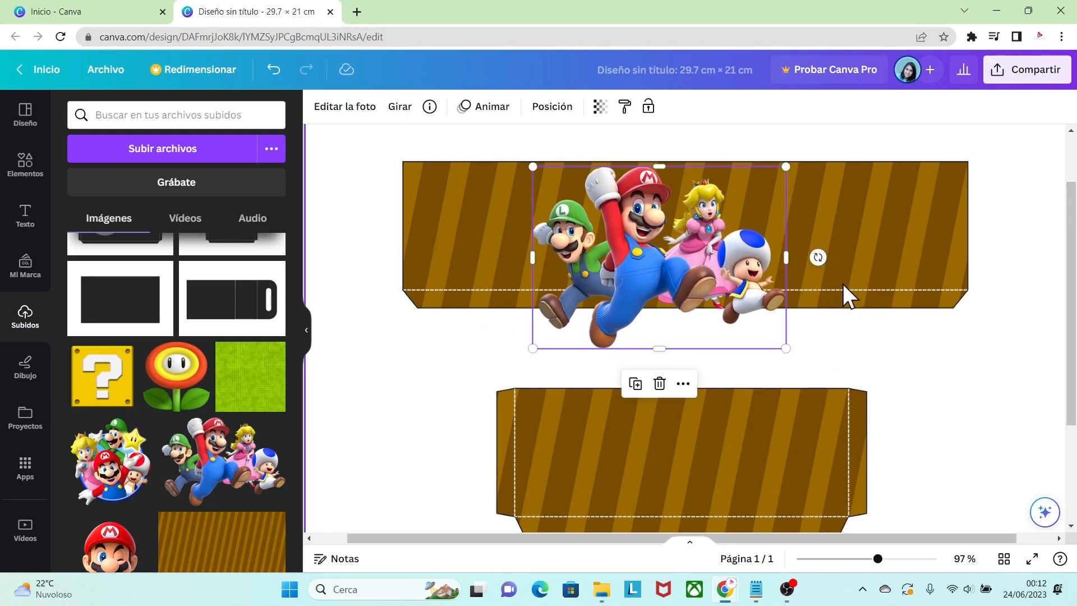
{"action": "left_click_drag", "start_coordinate": [659, 348], "coordinate": [656, 291]}
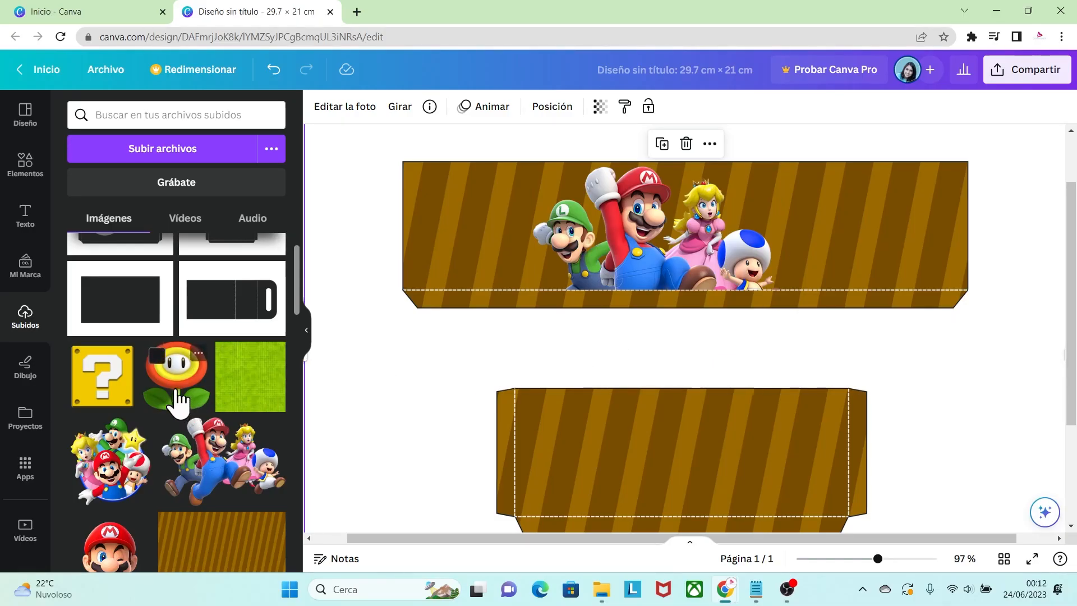
Step: Add the fire flower image, shrink it and place it at the left end of the upper strip
{"action": "left_click", "coordinate": [175, 398]}
{"action": "left_click_drag", "start_coordinate": [498, 157], "coordinate": [739, 410]}
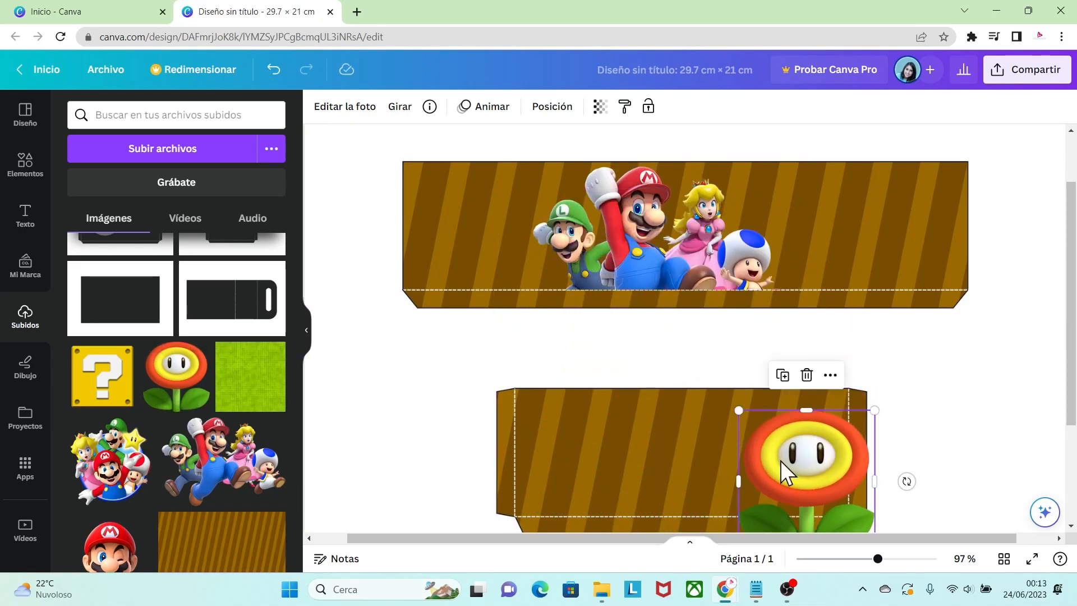
{"action": "left_click_drag", "start_coordinate": [779, 459], "coordinate": [459, 233]}
{"action": "left_click_drag", "start_coordinate": [552, 323], "coordinate": [514, 281]}
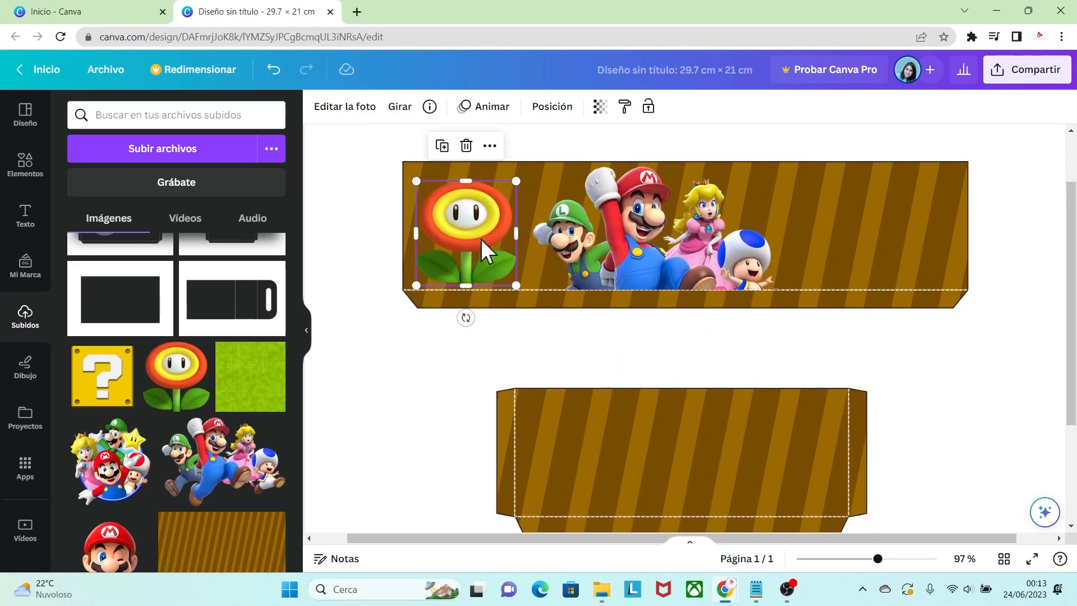
Step: Duplicate the fire flower so one stands at each end of the upper strip, and adjust the character group's spacing between them
{"action": "left_click_drag", "start_coordinate": [486, 241], "coordinate": [898, 234]}
{"action": "key", "text": "ctrl+d"}
{"action": "left_click_drag", "start_coordinate": [481, 233], "coordinate": [476, 233]}
{"action": "left_click_drag", "start_coordinate": [642, 243], "coordinate": [659, 243]}
{"action": "left_click_drag", "start_coordinate": [476, 220], "coordinate": [456, 220]}
Step: Add a smaller duplicate of the fire flower on the inner side of each large flower, resting on the dashed fold line
{"action": "key", "text": "ctrl+d"}
{"action": "left_click_drag", "start_coordinate": [520, 201], "coordinate": [517, 248]}
{"action": "left_click", "coordinate": [881, 232]}
{"action": "left_click_drag", "start_coordinate": [881, 232], "coordinate": [809, 224]}
{"action": "key", "text": "ctrl+d"}
{"action": "left_click_drag", "start_coordinate": [880, 185], "coordinate": [840, 228]}
{"action": "left_click_drag", "start_coordinate": [823, 248], "coordinate": [847, 248]}
Step: Shift the character group slightly right to center it between the small fire flowers
{"action": "left_click", "coordinate": [720, 252]}
{"action": "left_click_drag", "start_coordinate": [758, 252], "coordinate": [768, 253]}
{"action": "left_click", "coordinate": [994, 390]}
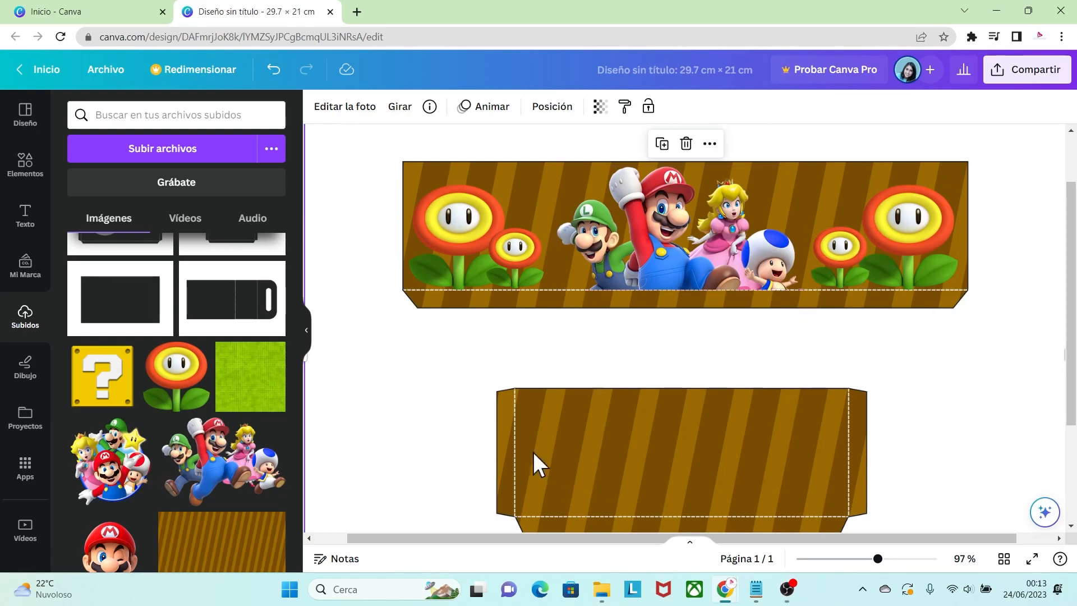
Step: Add the winking Mario head, shrink it and place it on the right part of the lower panel, resting on the dashed fold line
{"action": "scroll", "coordinate": [295, 283], "scroll_direction": "down", "scroll_amount": 3}
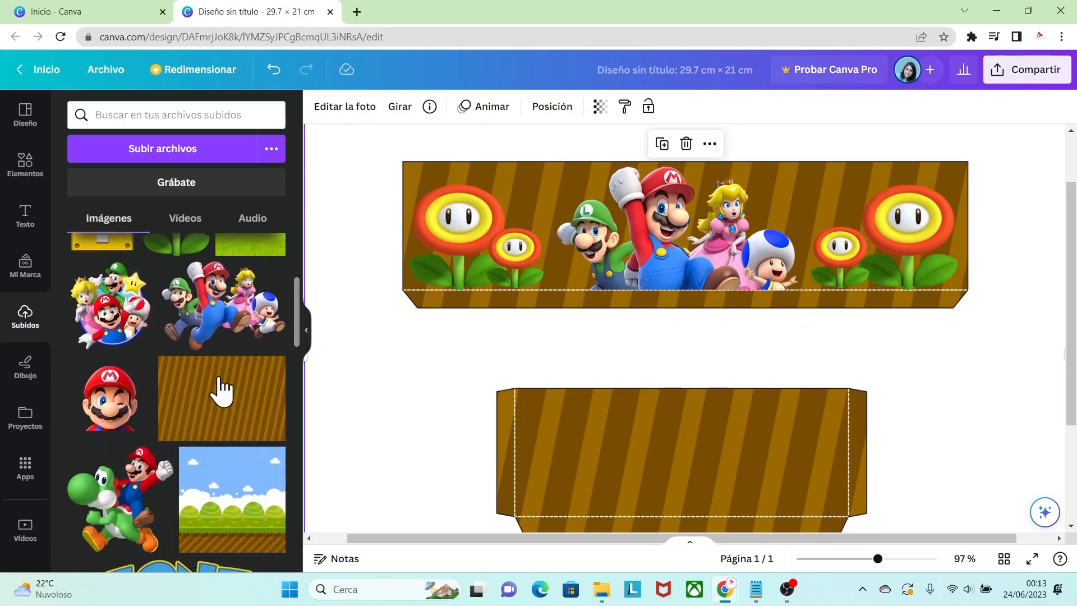
{"action": "left_click", "coordinate": [117, 415]}
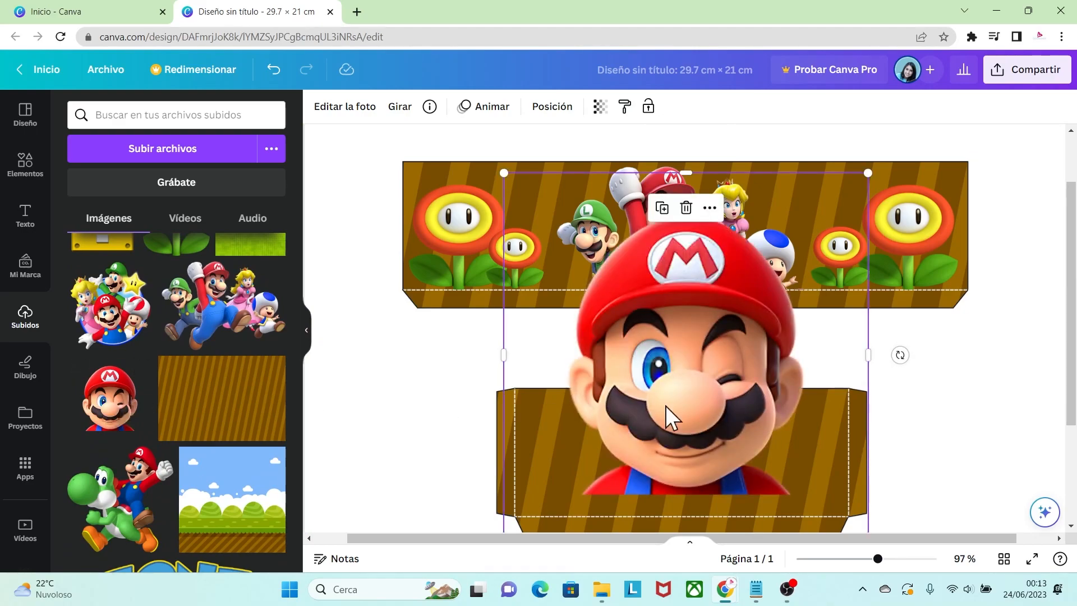
{"action": "left_click_drag", "start_coordinate": [504, 173], "coordinate": [717, 394]}
{"action": "left_click_drag", "start_coordinate": [769, 460], "coordinate": [741, 450]}
{"action": "left_click", "coordinate": [925, 430]}
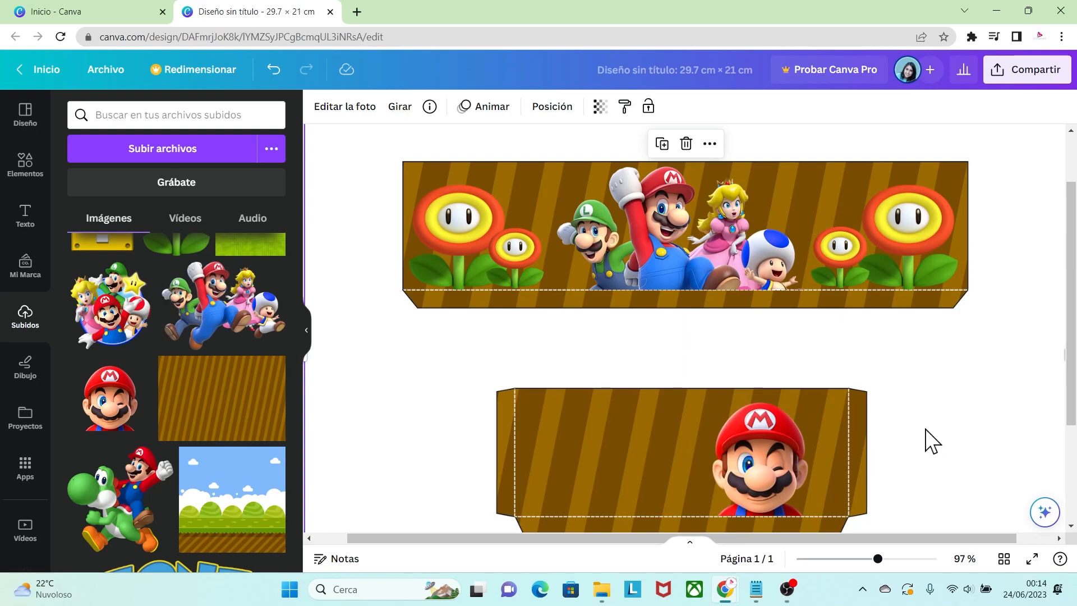
{"action": "left_click_drag", "start_coordinate": [1072, 366], "coordinate": [1076, 382]}
{"action": "left_click", "coordinate": [754, 426]}
{"action": "left_click_drag", "start_coordinate": [685, 356], "coordinate": [676, 348]}
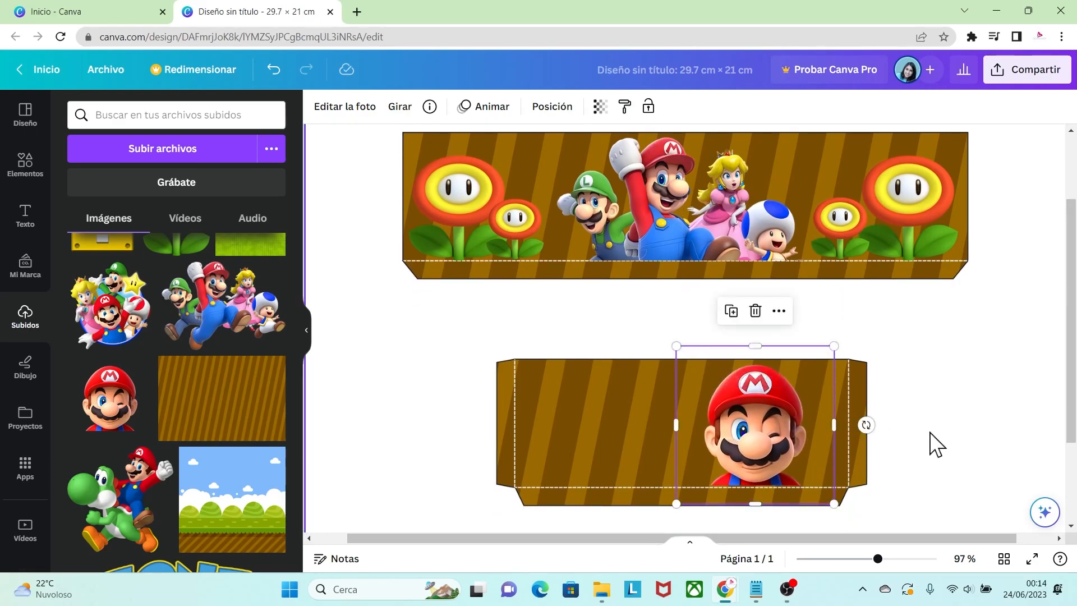
{"action": "left_click", "coordinate": [949, 434]}
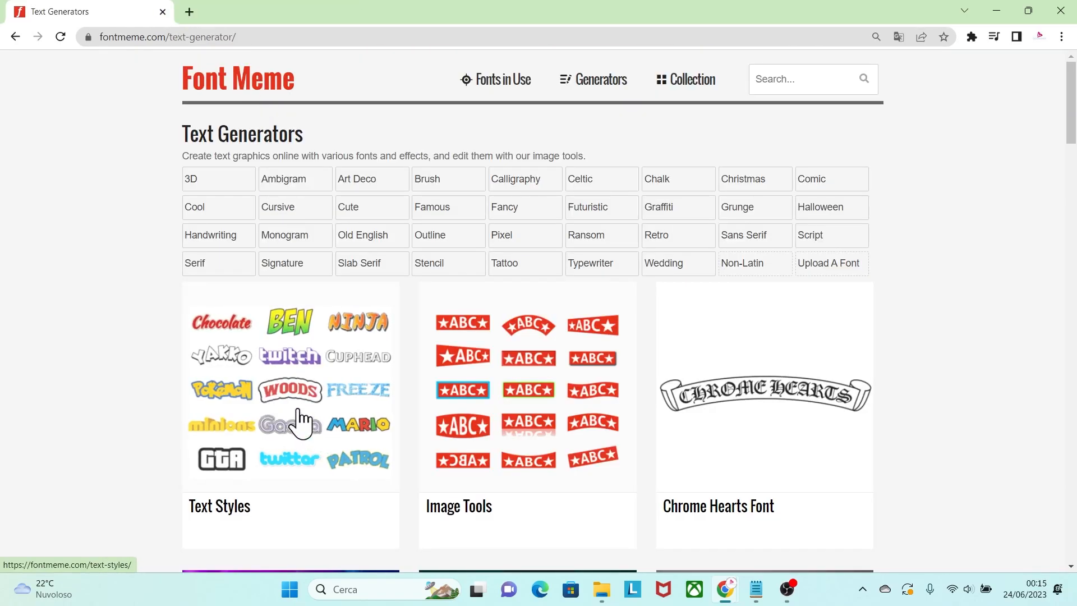
Step: On the Font Meme website, open the Mario generator from the Text Styles collection
{"action": "left_click", "coordinate": [303, 418]}
{"action": "left_click_drag", "start_coordinate": [1070, 169], "coordinate": [1075, 312]}
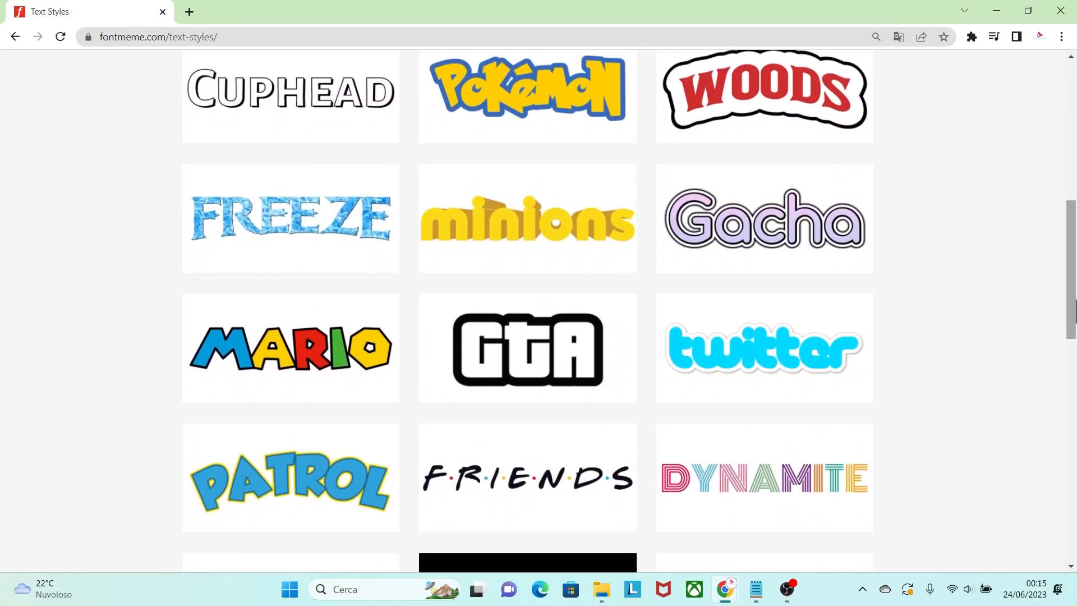
{"action": "left_click", "coordinate": [302, 349]}
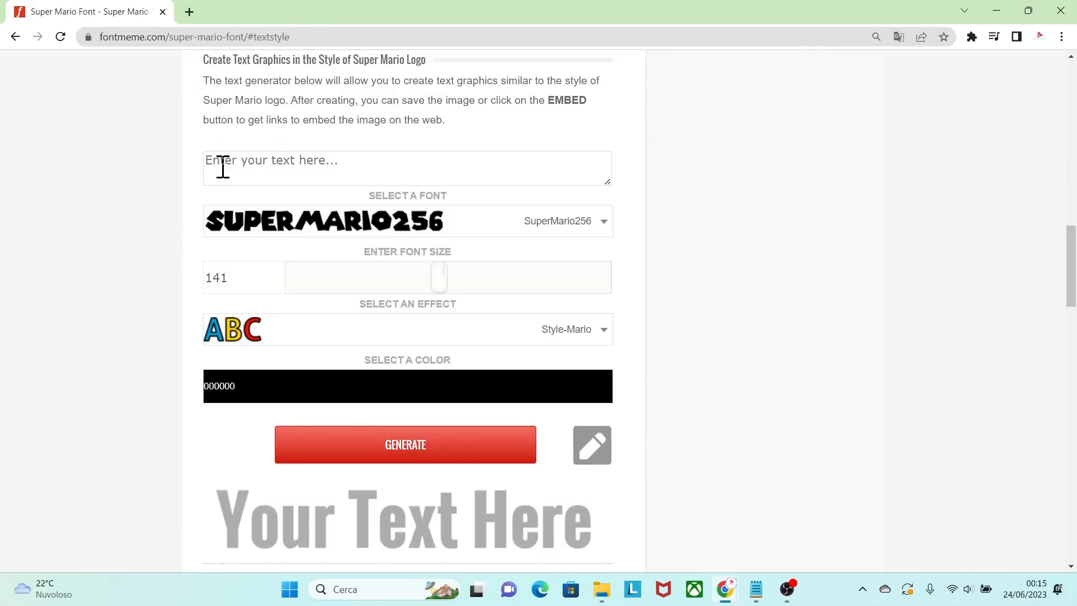
Step: Enter the birthday child's first name, set the font size to 190 and generate the Mario-style text graphic
{"action": "type", "text": "JOEL"}
{"action": "left_click_drag", "start_coordinate": [434, 269], "coordinate": [462, 275]}
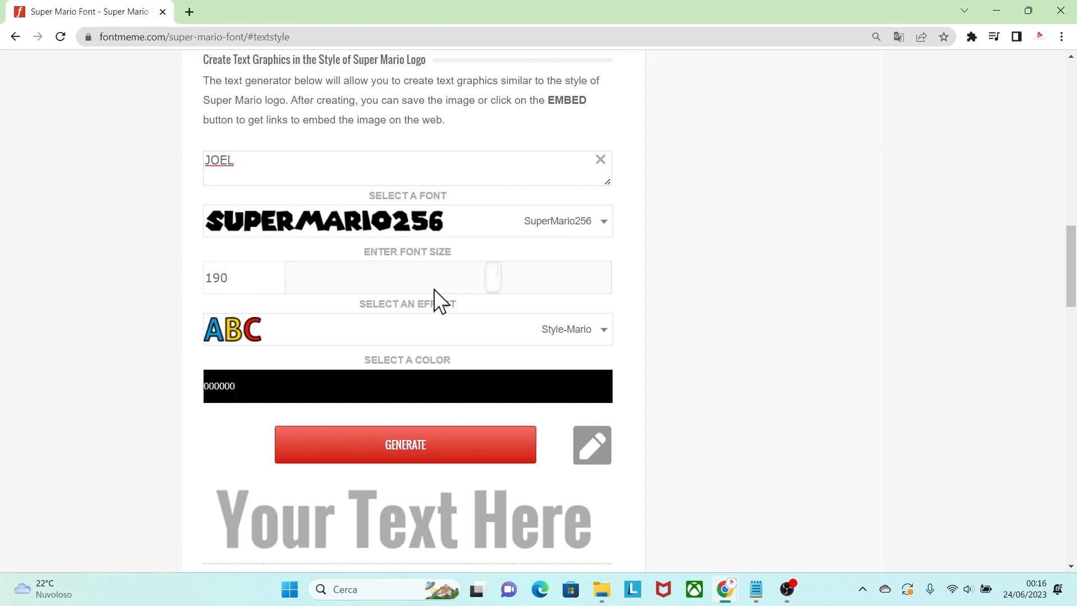
{"action": "left_click", "coordinate": [422, 447]}
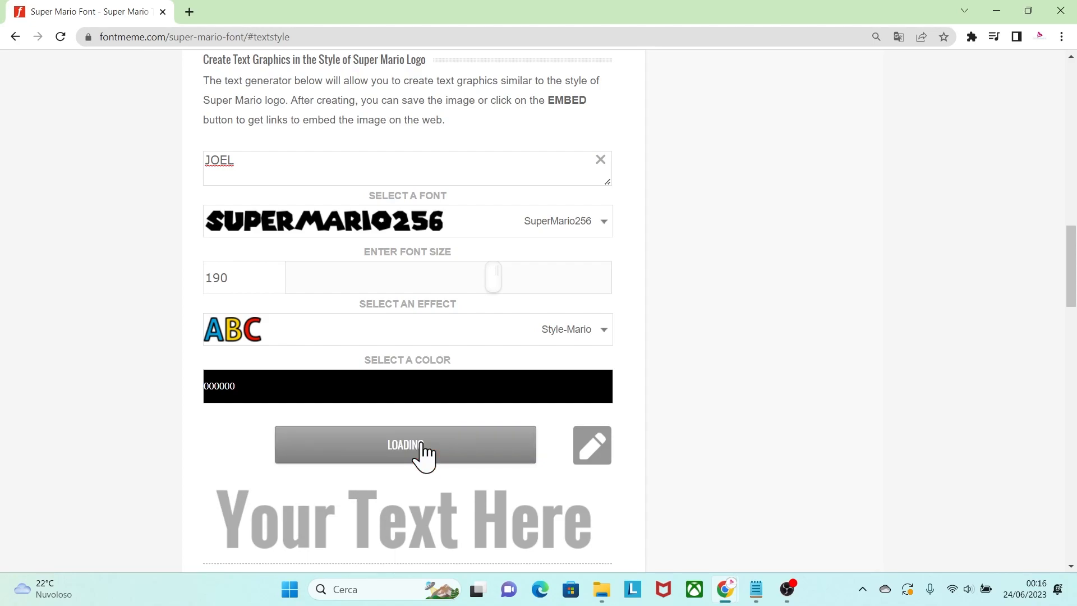
Step: Download the generated name graphic, open the downloaded file to check it and close the preview
{"action": "mouse_move", "coordinate": [436, 494]}
{"action": "left_mouse_down"}
{"action": "mouse_move", "coordinate": [465, 506]}
{"action": "mouse_move", "coordinate": [595, 464]}
{"action": "left_mouse_up"}
{"action": "left_click", "coordinate": [594, 452]}
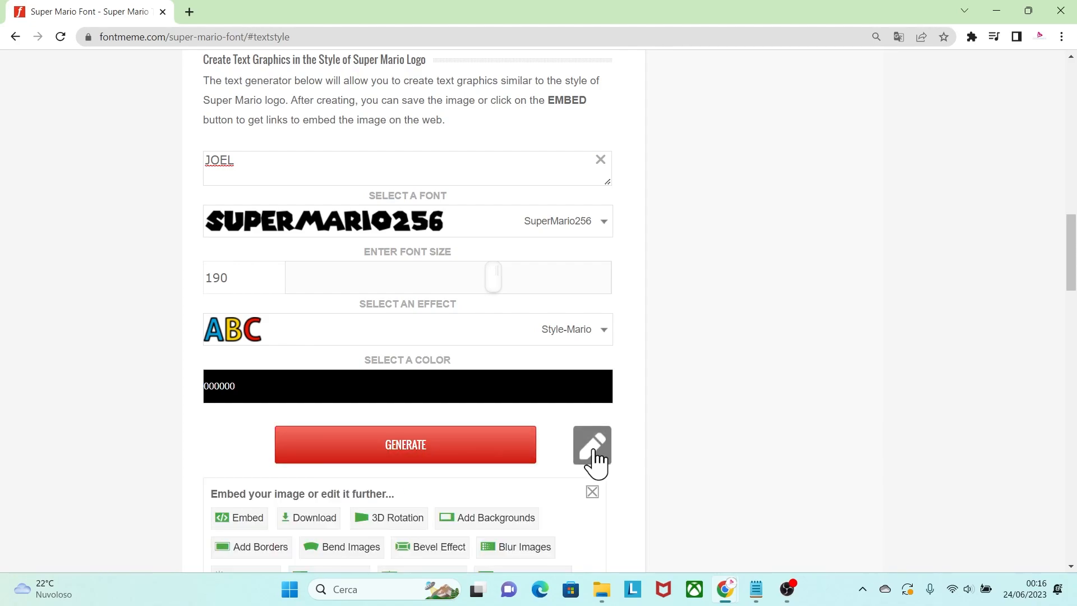
{"action": "left_click", "coordinate": [317, 519]}
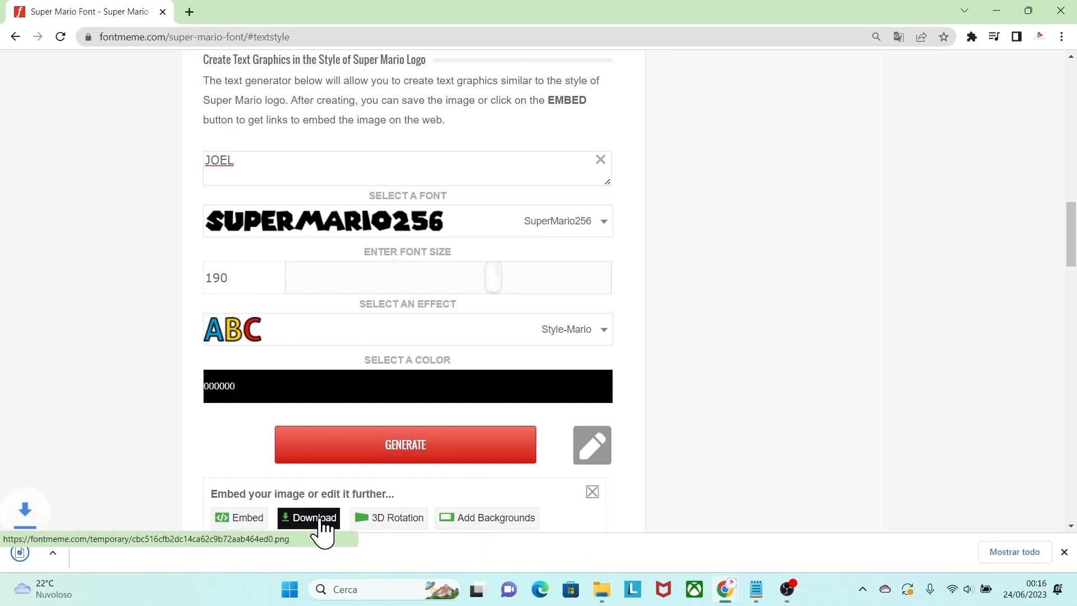
{"action": "left_click", "coordinate": [80, 561]}
{"action": "key", "text": "alt+F4"}
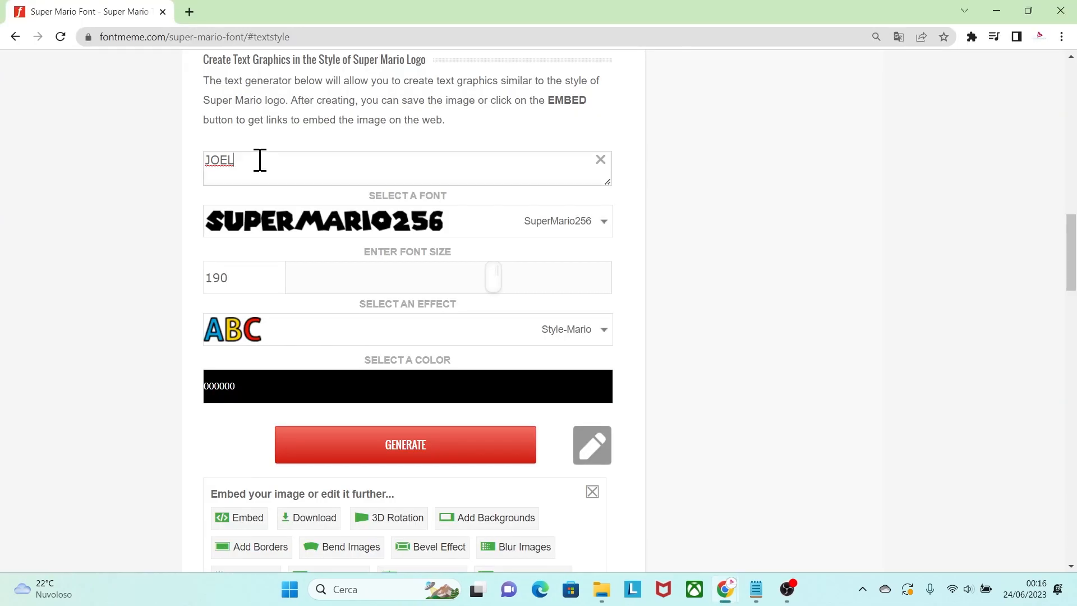
Step: Replace the text with CUMPLO 8, generate the Mario-style graphic and download it
{"action": "key", "text": "BackSpace"}
{"action": "type", "text": "CUMPLO 8"}
{"action": "left_click", "coordinate": [388, 443]}
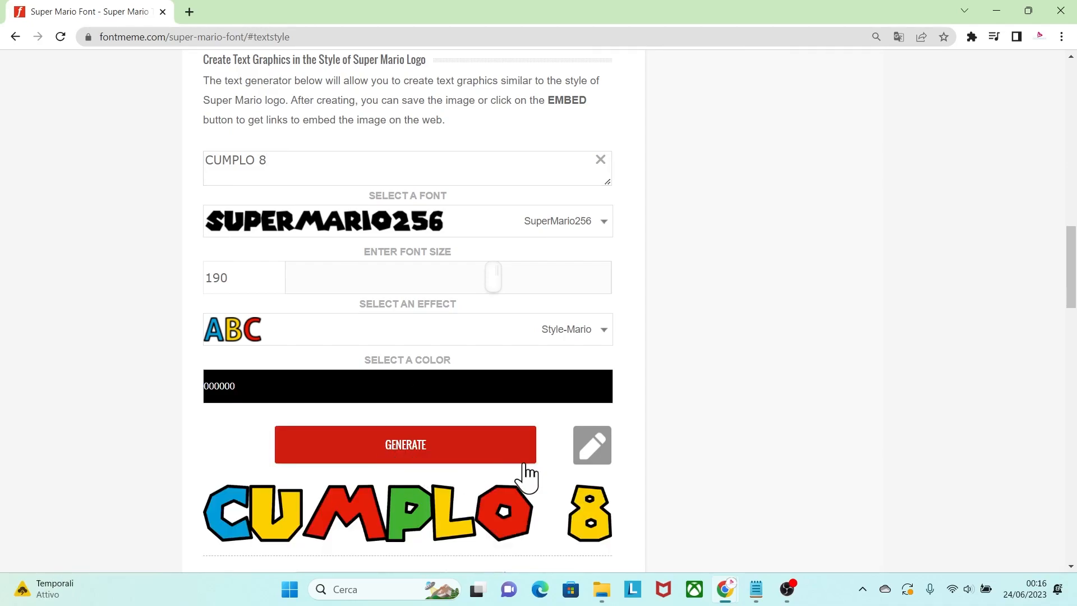
{"action": "left_click", "coordinate": [591, 447]}
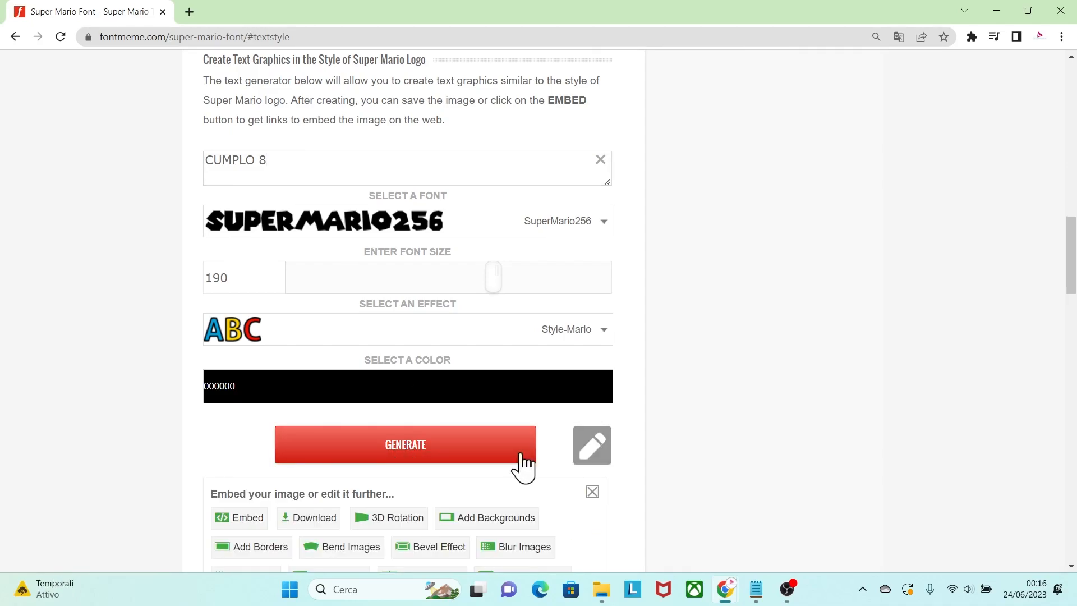
{"action": "left_click", "coordinate": [331, 522]}
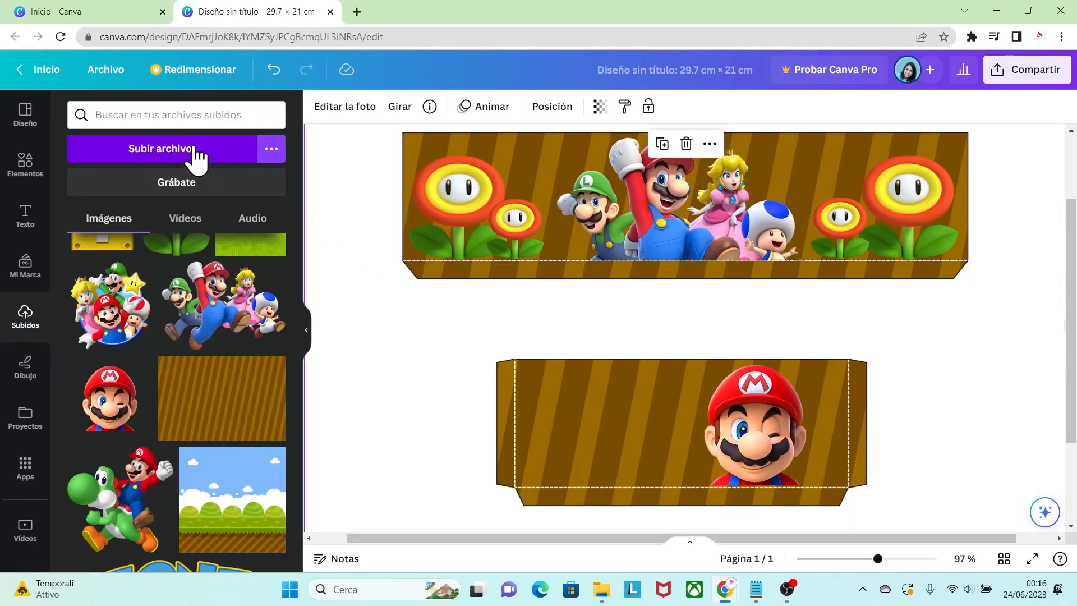
Step: Upload the two downloaded Mario-style graphics, the child's name and CUMPLO 8, to the design's uploaded files
{"action": "left_click", "coordinate": [194, 149]}
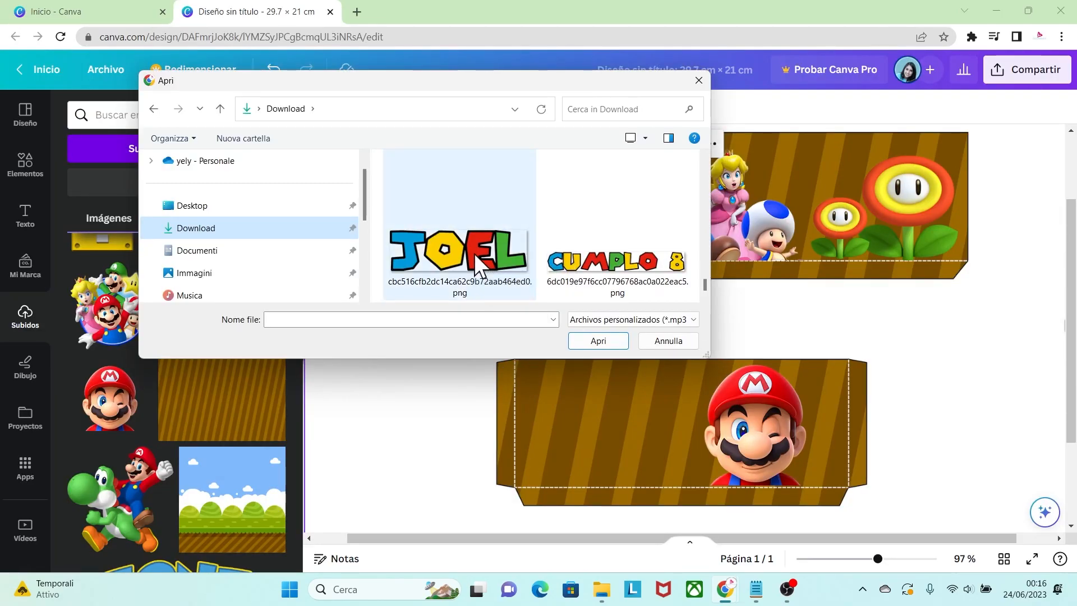
{"action": "left_click", "coordinate": [475, 254]}
{"action": "left_click", "coordinate": [612, 278], "text": "ctrl"}
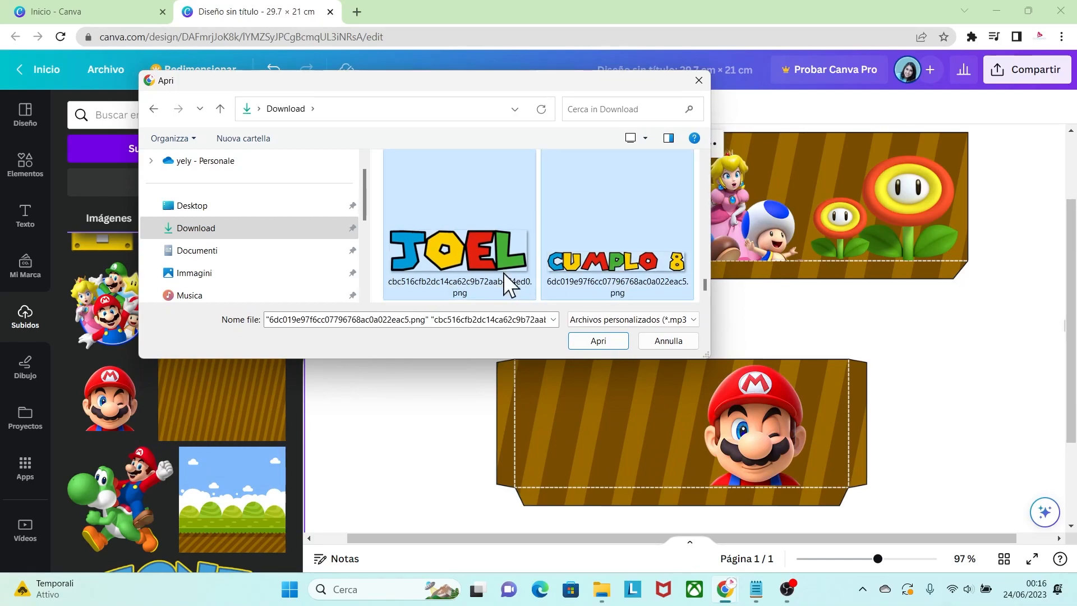
{"action": "left_click", "coordinate": [614, 344]}
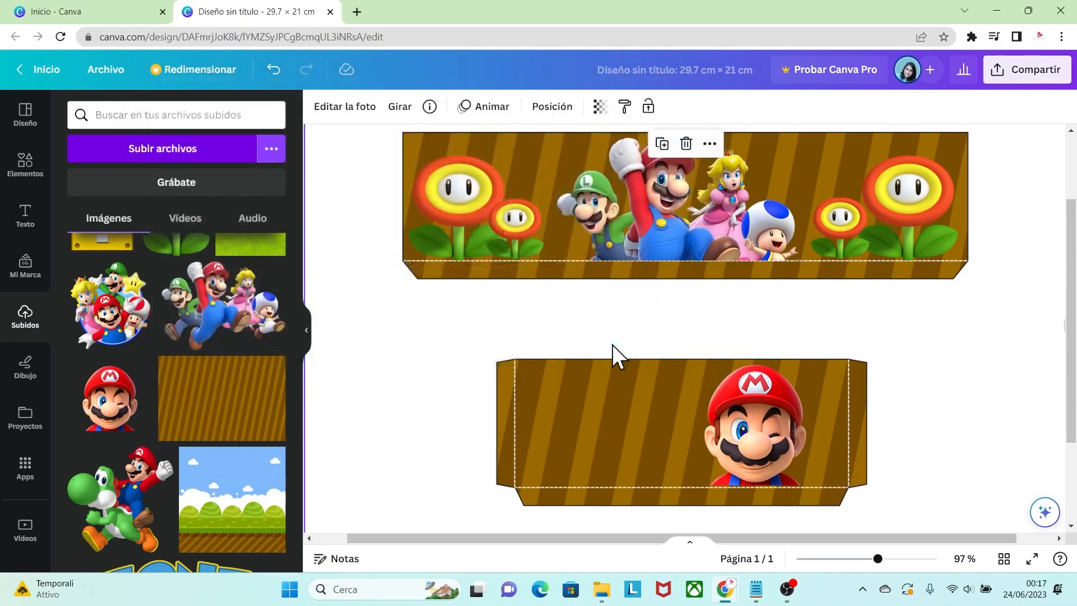
Step: Insert the Mario-style name graphic, shrink it and place it beside Mario's head on the lower side template
{"action": "scroll", "coordinate": [257, 274], "scroll_direction": "up", "scroll_amount": 3}
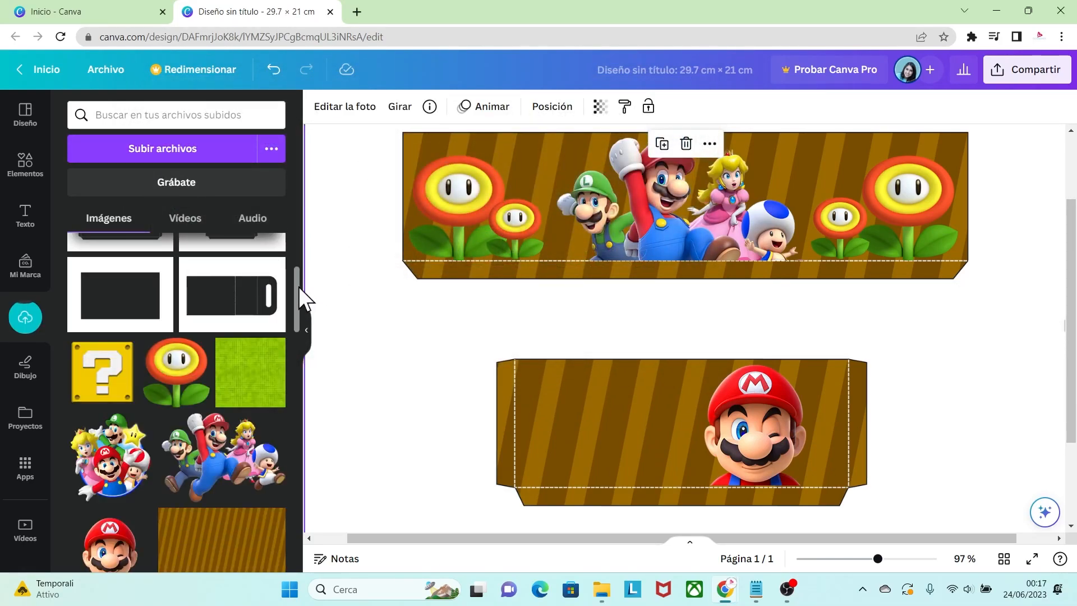
{"action": "scroll", "coordinate": [299, 287], "scroll_direction": "up", "scroll_amount": 3}
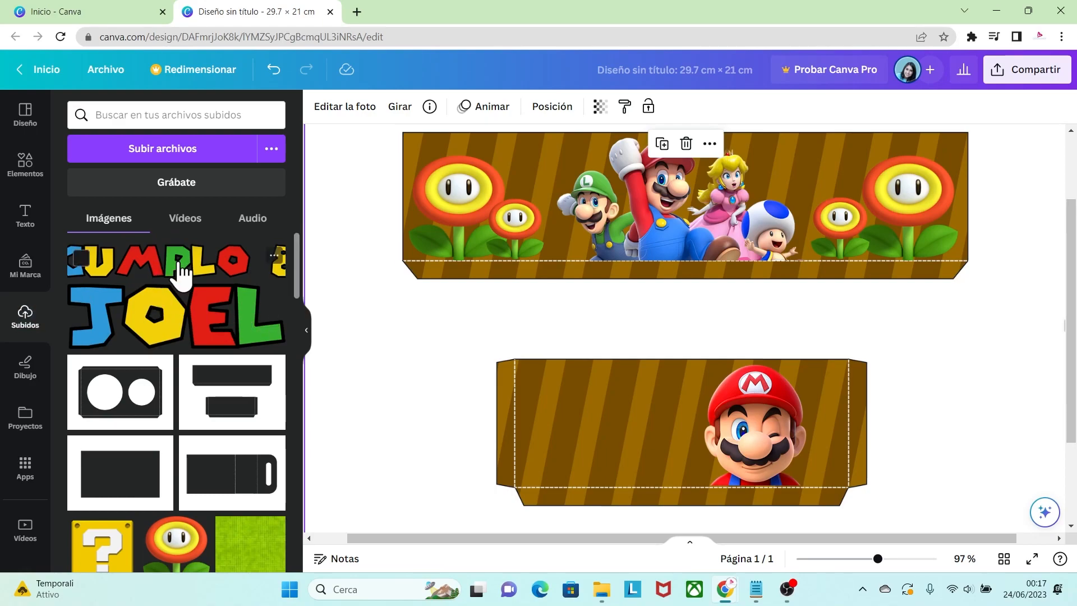
{"action": "left_click", "coordinate": [223, 312]}
{"action": "left_click_drag", "start_coordinate": [473, 263], "coordinate": [685, 321]}
{"action": "left_click_drag", "start_coordinate": [780, 356], "coordinate": [641, 434]}
{"action": "left_click_drag", "start_coordinate": [740, 466], "coordinate": [697, 457]}
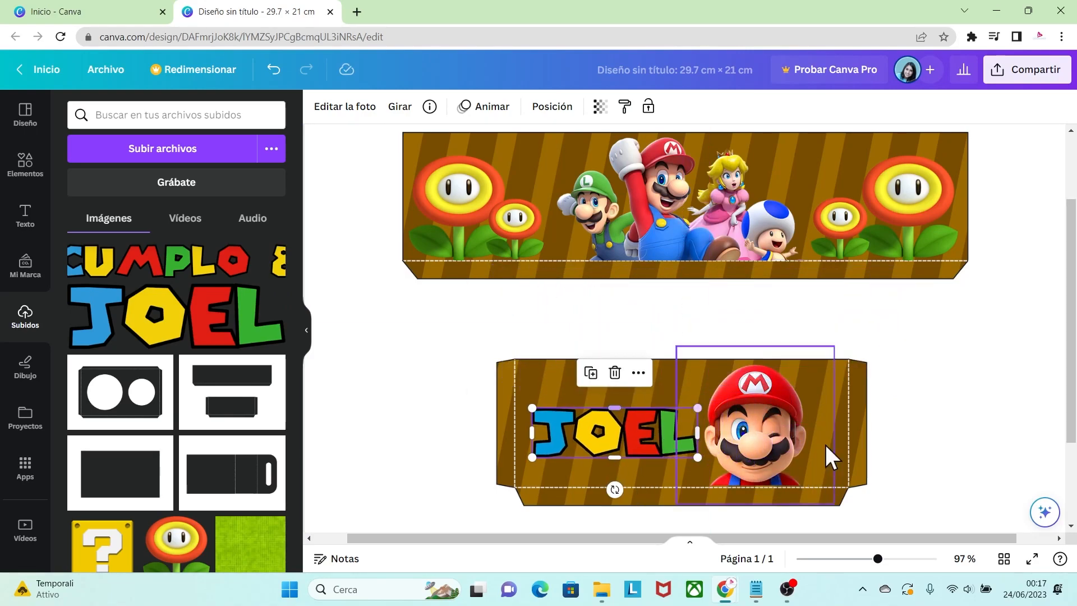
{"action": "left_click", "coordinate": [1003, 440]}
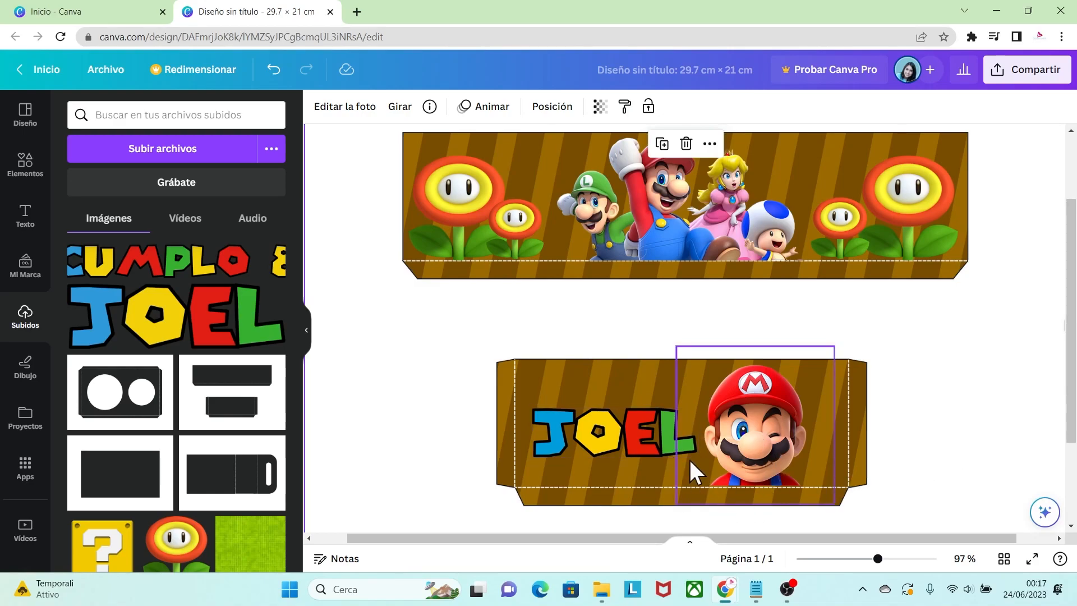
Step: Add a second page and enlarge the uploaded green block texture to cover it completely
{"action": "scroll", "coordinate": [1065, 345], "scroll_direction": "down", "scroll_amount": 3}
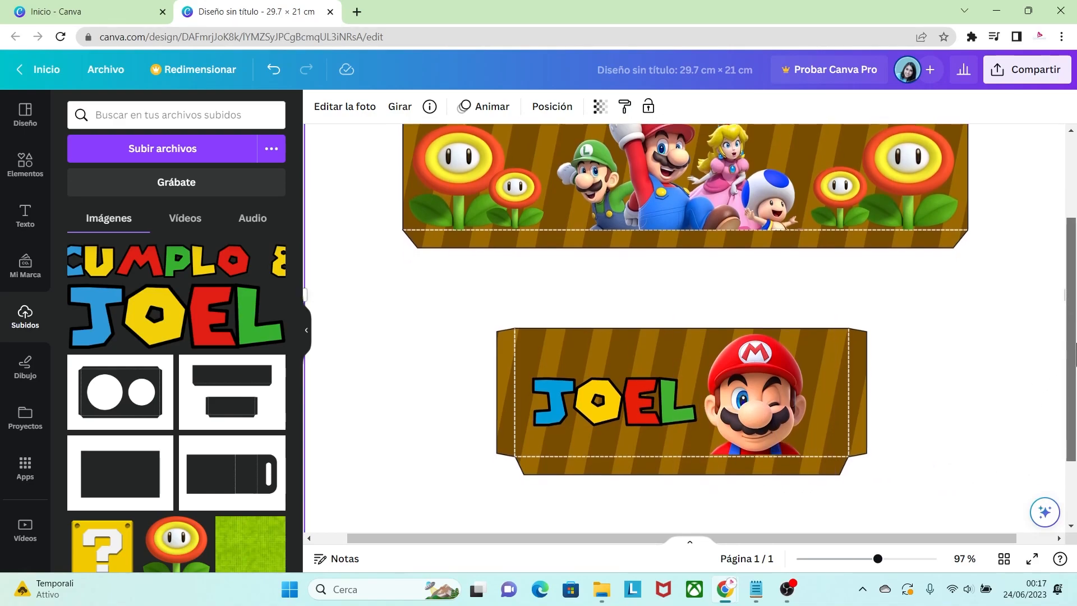
{"action": "left_click_drag", "start_coordinate": [879, 559], "coordinate": [862, 559]}
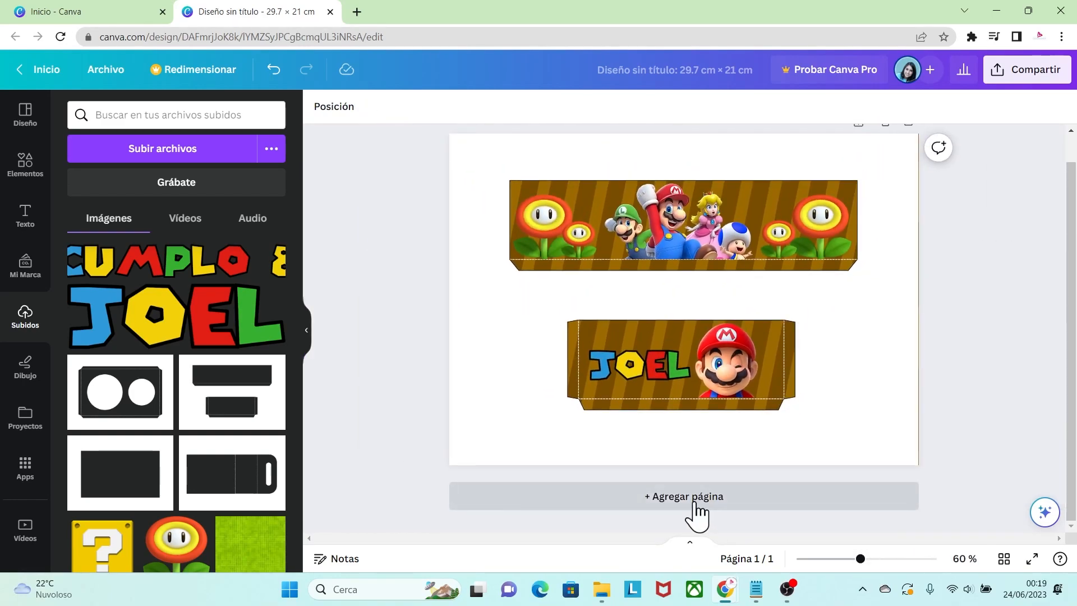
{"action": "left_click", "coordinate": [695, 509]}
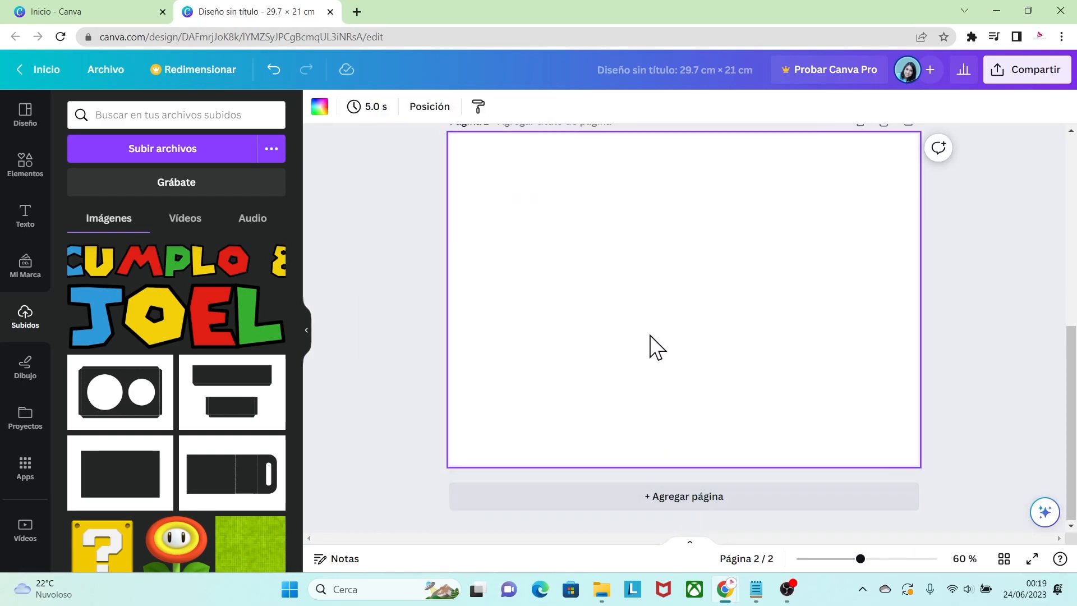
{"action": "scroll", "coordinate": [258, 449], "scroll_direction": "down", "scroll_amount": 2}
{"action": "left_click", "coordinate": [261, 449]}
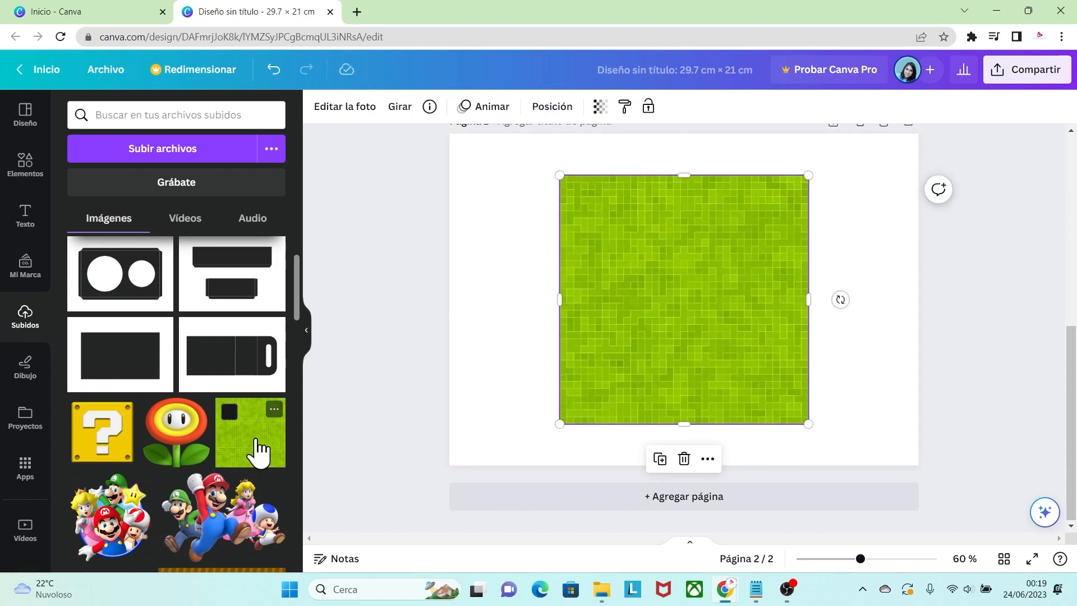
{"action": "left_click_drag", "start_coordinate": [638, 319], "coordinate": [522, 284]}
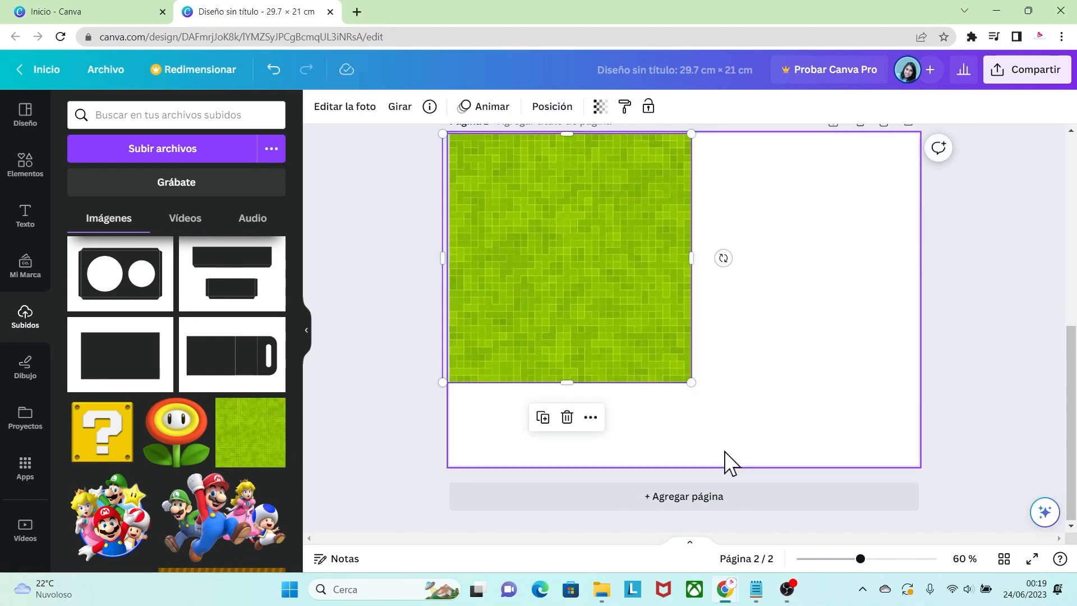
{"action": "left_click_drag", "start_coordinate": [692, 385], "coordinate": [1066, 483]}
{"action": "left_click", "coordinate": [1008, 411]}
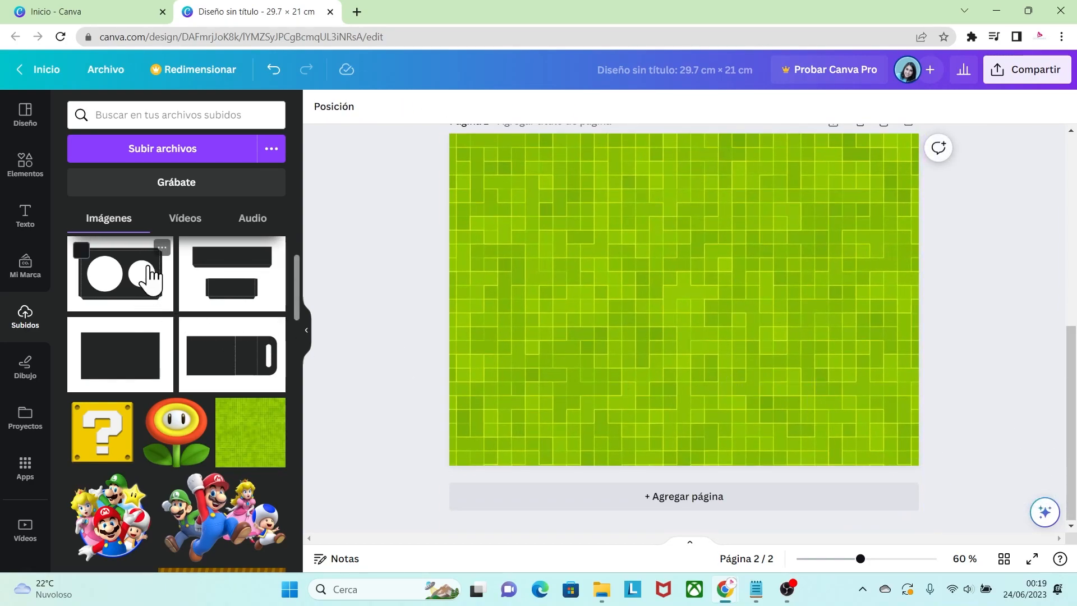
Step: Insert the MOLDE SUPERIOR.png template over the green texture and stretch it to the full page, 29.7 × 21 cm
{"action": "left_click", "coordinate": [162, 248]}
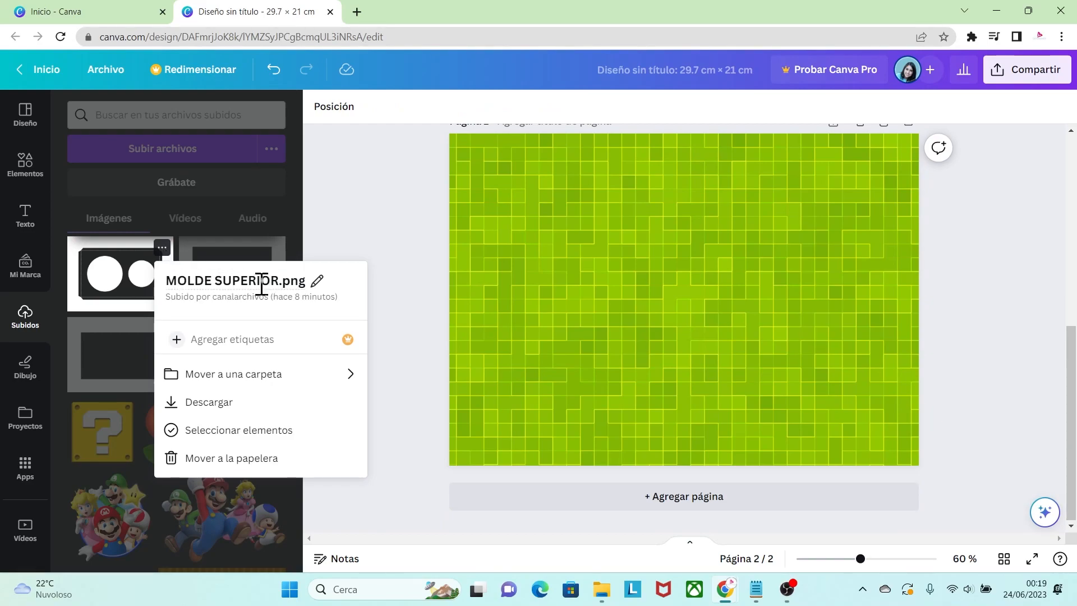
{"action": "left_click", "coordinate": [123, 240]}
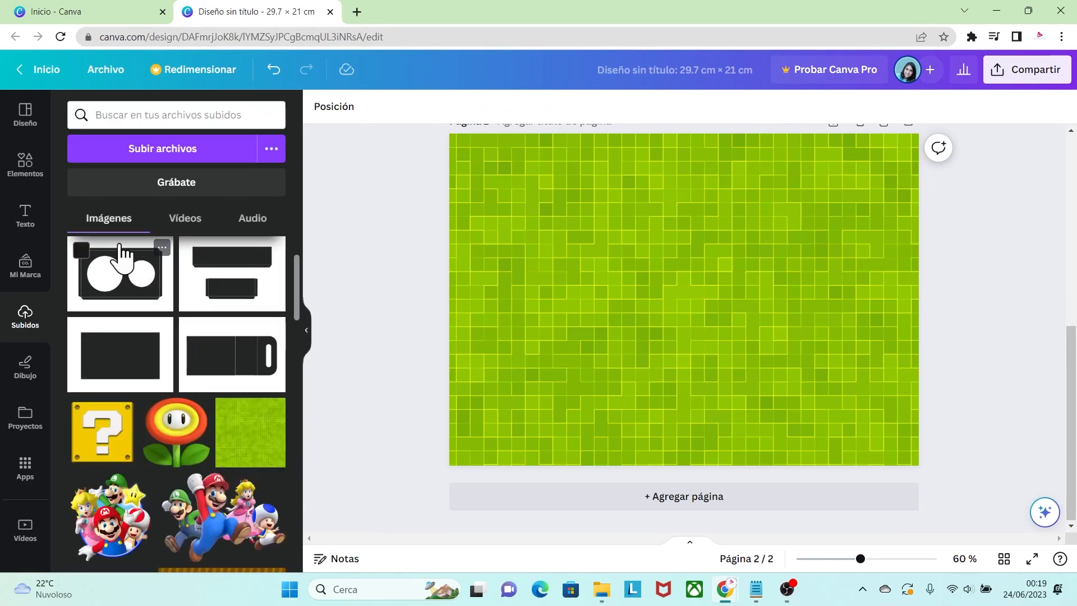
{"action": "left_click", "coordinate": [120, 248]}
{"action": "left_click_drag", "start_coordinate": [536, 216], "coordinate": [470, 170]}
{"action": "left_click_drag", "start_coordinate": [785, 373], "coordinate": [917, 465]}
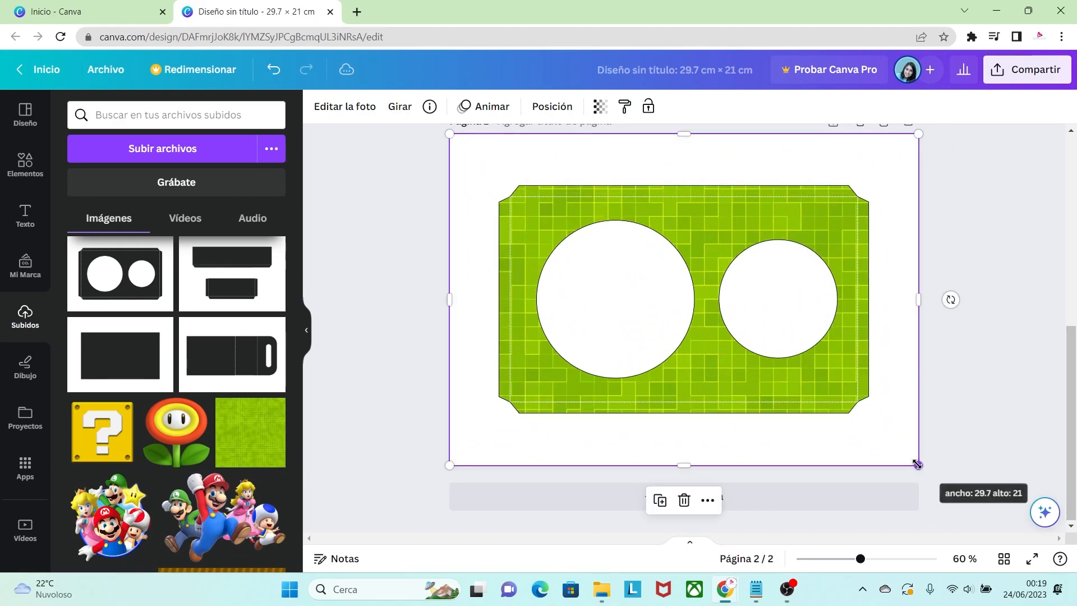
{"action": "left_click", "coordinate": [945, 453]}
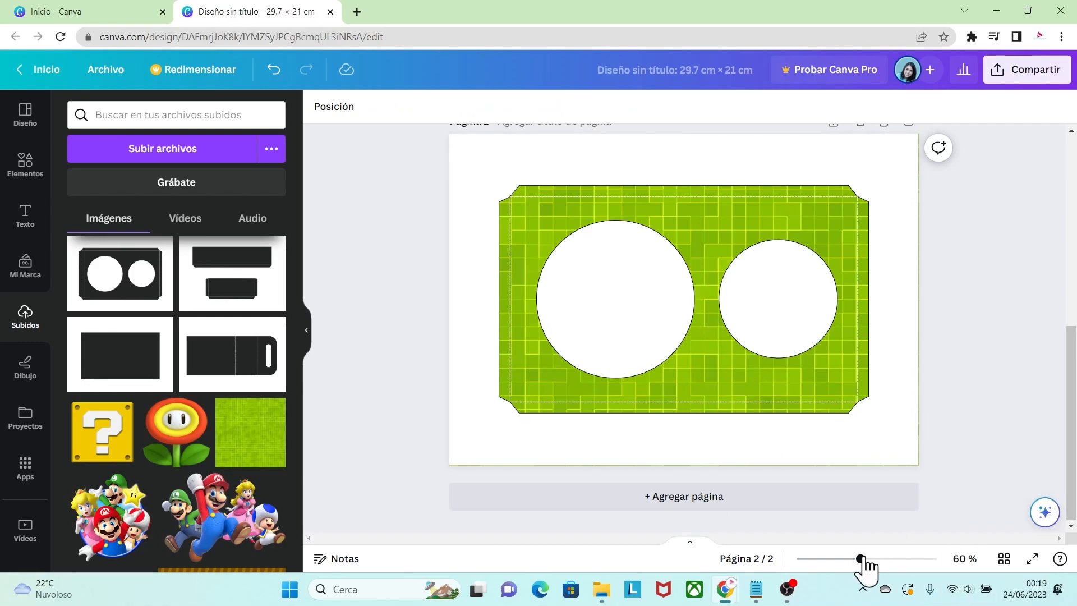
{"action": "left_click_drag", "start_coordinate": [861, 559], "coordinate": [873, 559]}
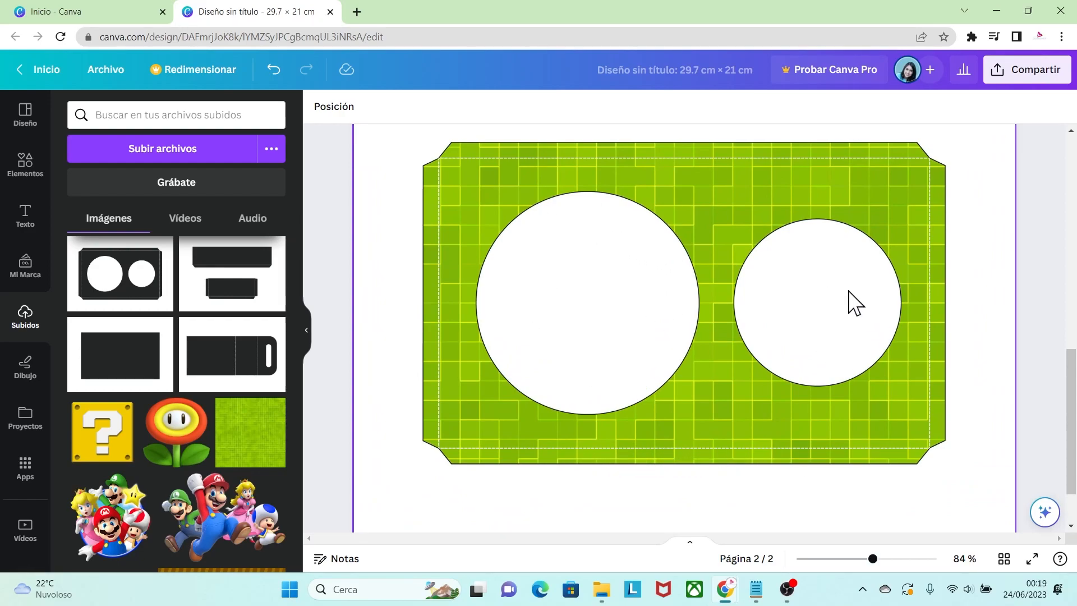
{"action": "left_click_drag", "start_coordinate": [872, 559], "coordinate": [855, 559]}
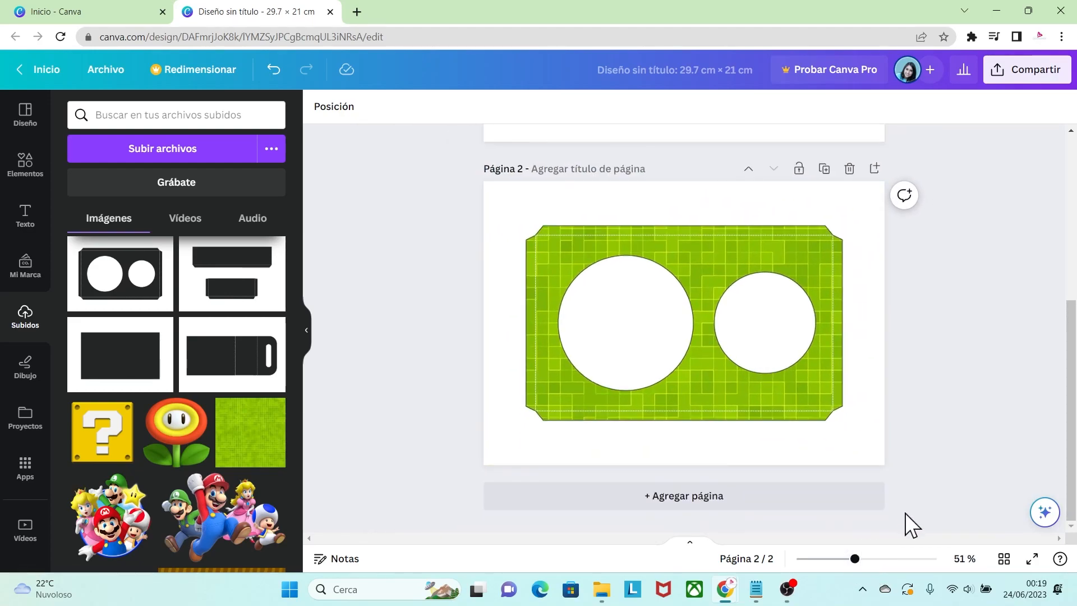
Step: Add a third page, insert the uploaded Mario landscape background and check the handle template's file name
{"action": "left_click", "coordinate": [775, 507]}
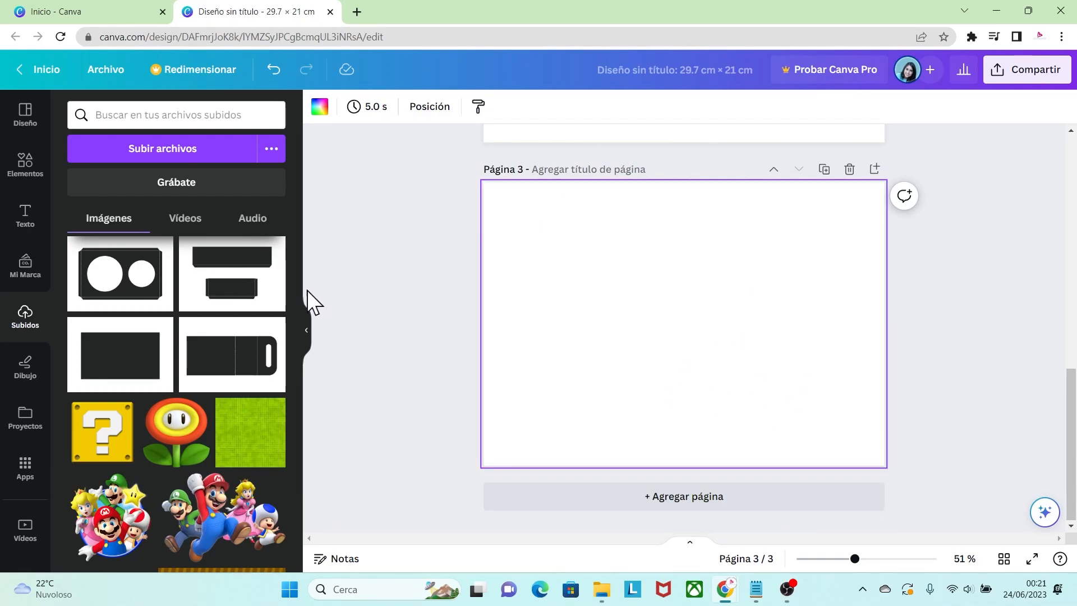
{"action": "left_click_drag", "start_coordinate": [296, 279], "coordinate": [298, 335]}
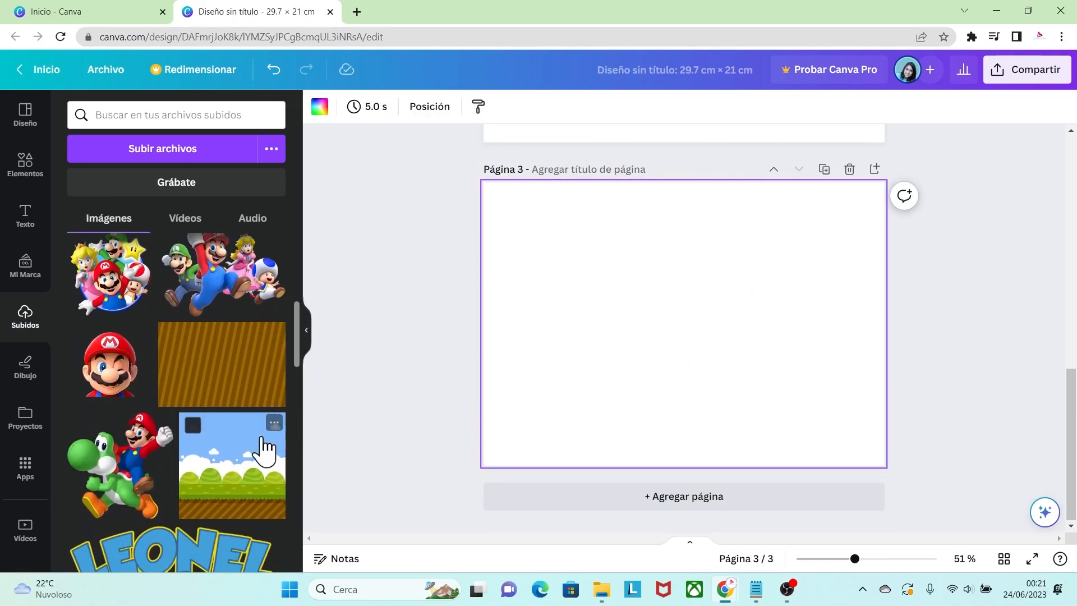
{"action": "left_click", "coordinate": [237, 476]}
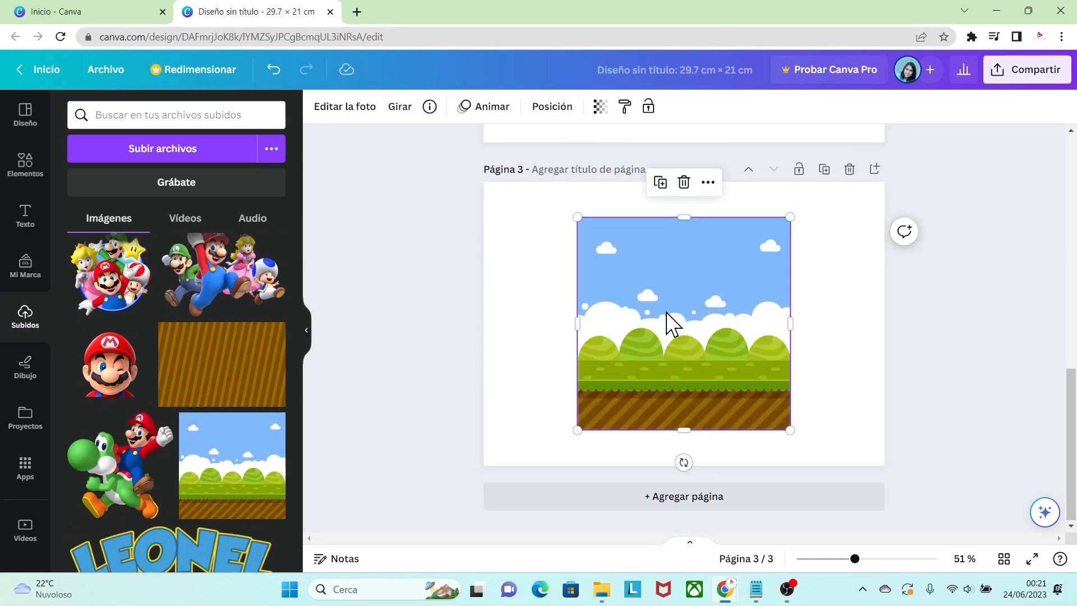
{"action": "left_click_drag", "start_coordinate": [301, 359], "coordinate": [305, 293]}
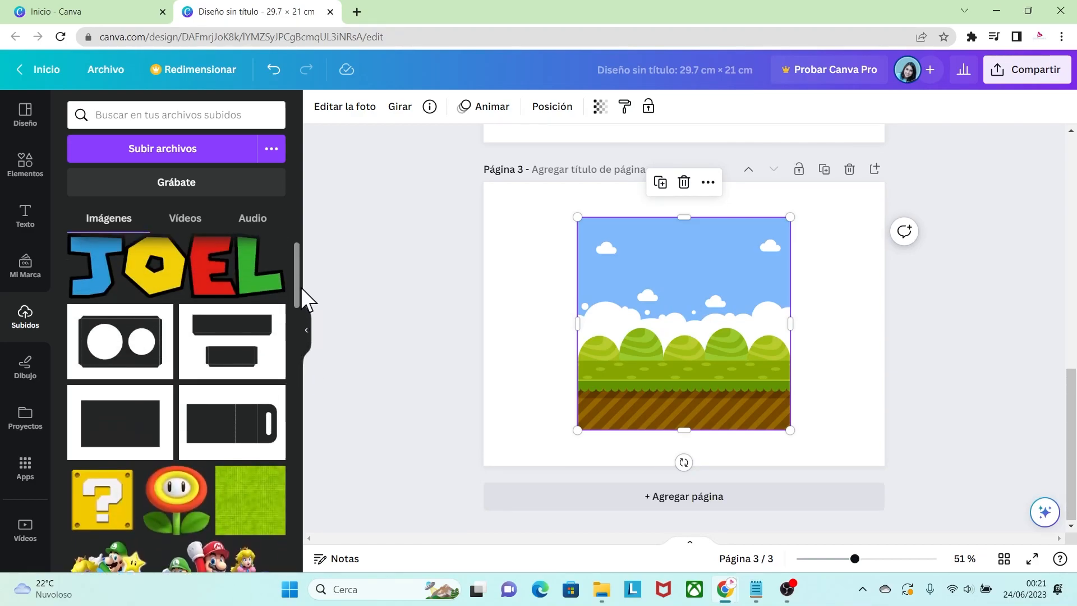
{"action": "left_click", "coordinate": [274, 396]}
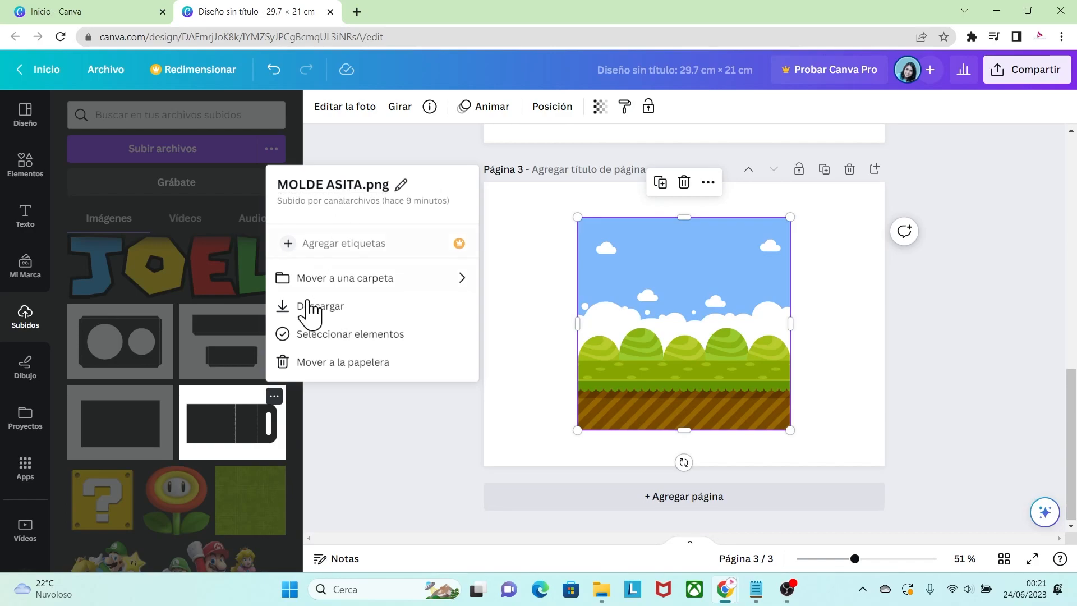
{"action": "left_click", "coordinate": [282, 416]}
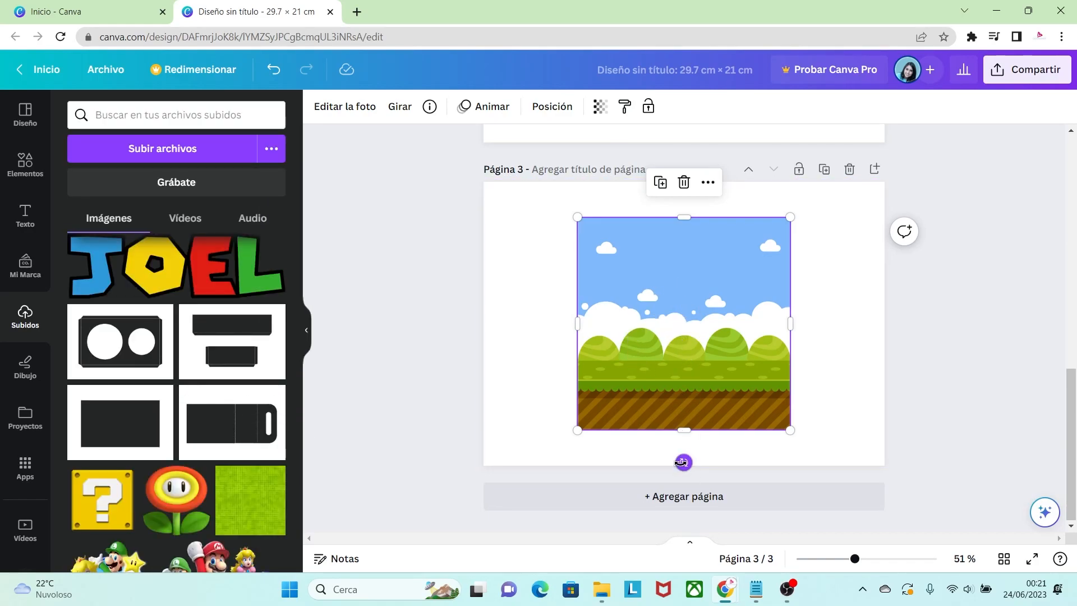
Step: Rotate the landscape 90° clockwise, enlarge it to cover the third page and shift it upward
{"action": "left_click_drag", "start_coordinate": [682, 462], "coordinate": [574, 320]}
{"action": "left_click_drag", "start_coordinate": [639, 323], "coordinate": [544, 288]}
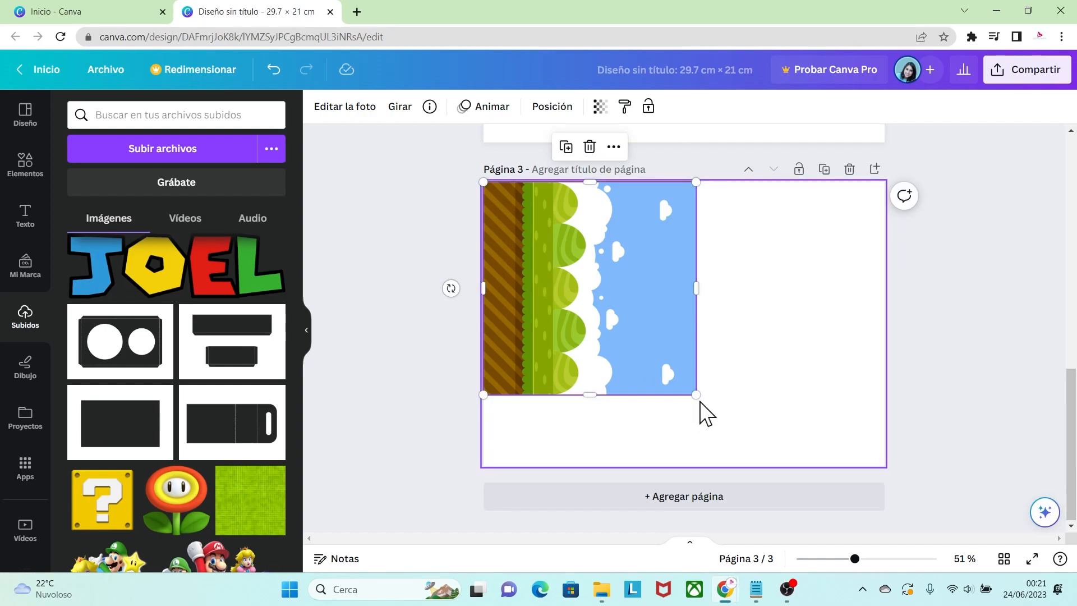
{"action": "left_click_drag", "start_coordinate": [697, 394], "coordinate": [1022, 464]}
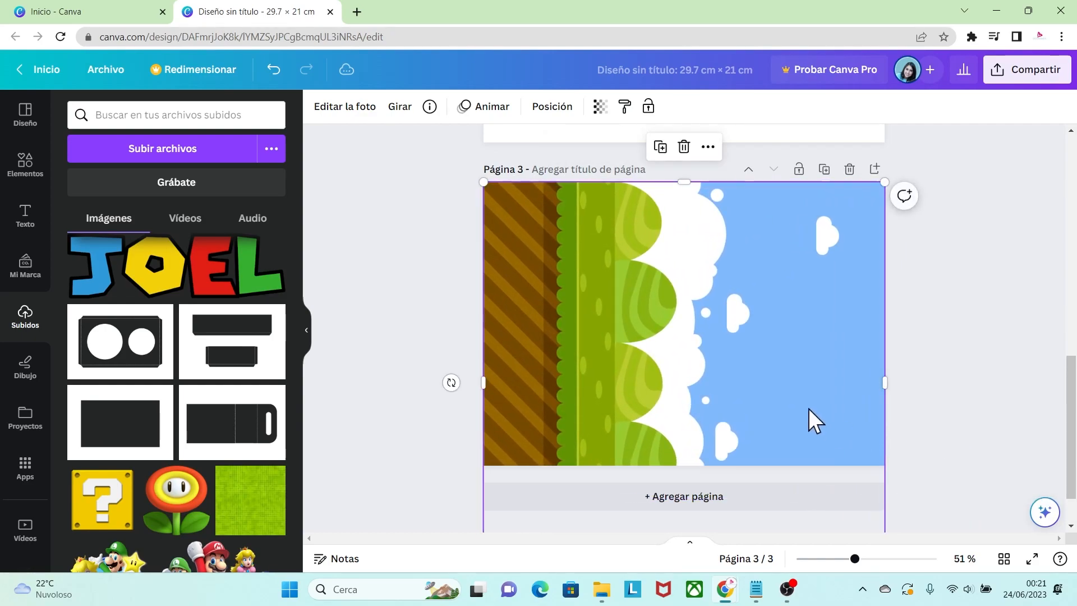
{"action": "left_click_drag", "start_coordinate": [786, 418], "coordinate": [781, 346]}
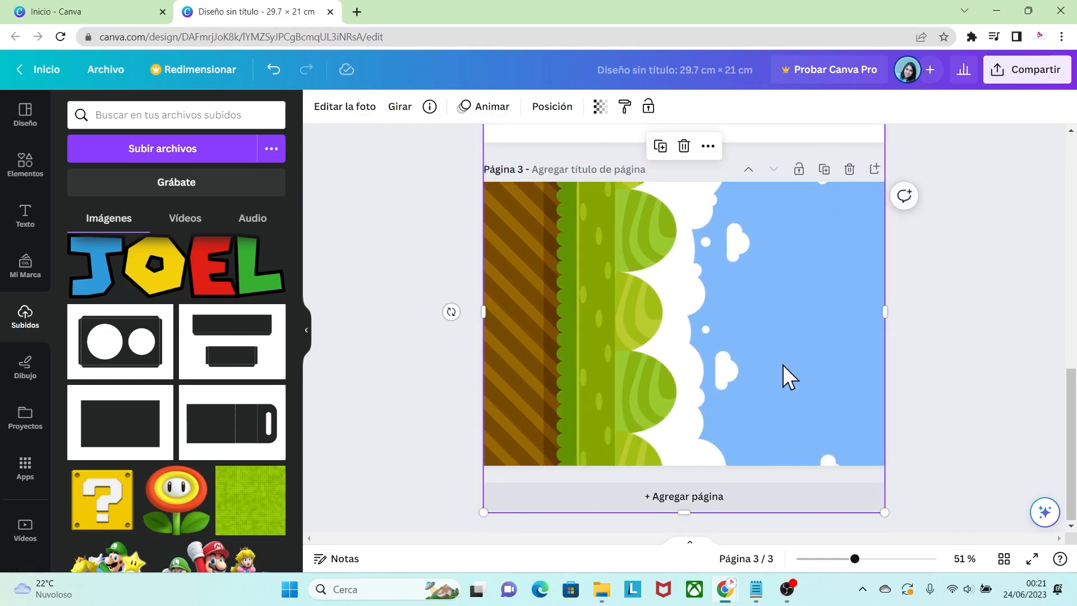
{"action": "left_click", "coordinate": [907, 395]}
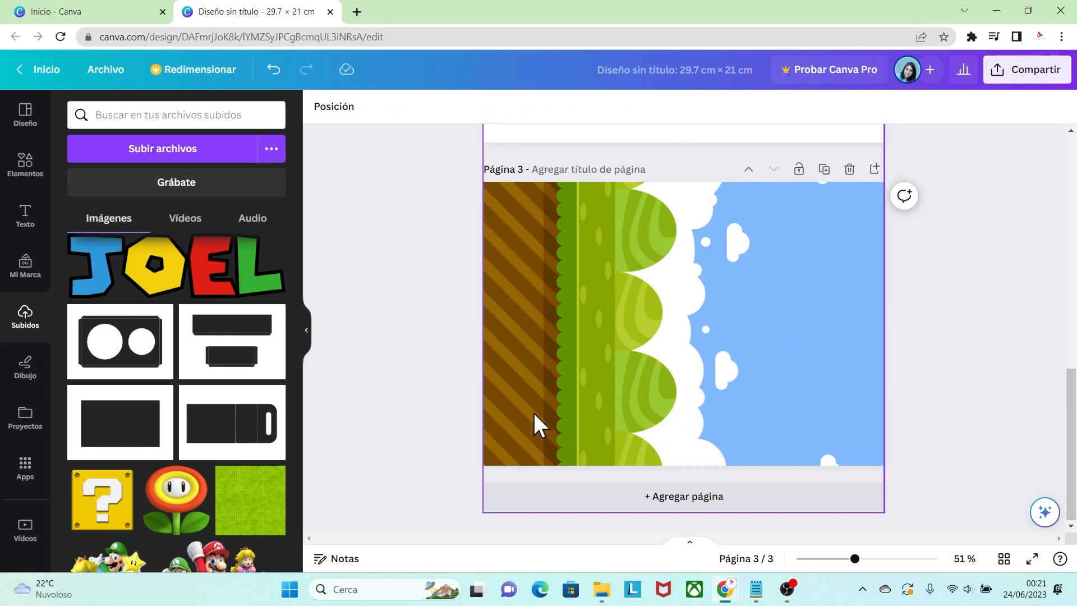
Step: Insert the MOLDE ASITA.png handle template over the landscape and enlarge it to the full page, 29.7 × 21 cm
{"action": "left_click", "coordinate": [240, 396]}
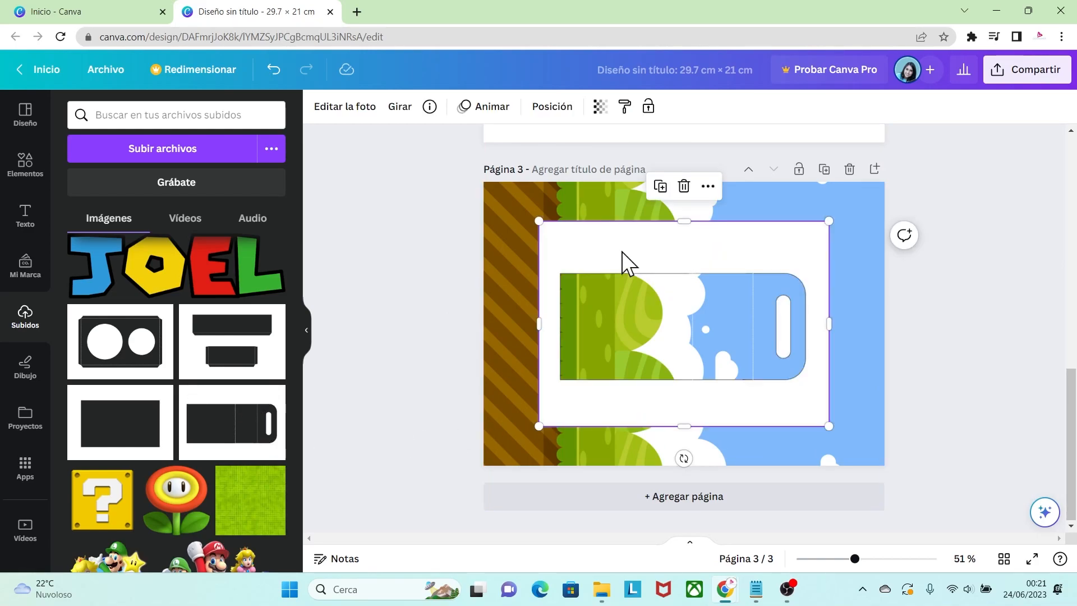
{"action": "left_click_drag", "start_coordinate": [601, 242], "coordinate": [545, 202]}
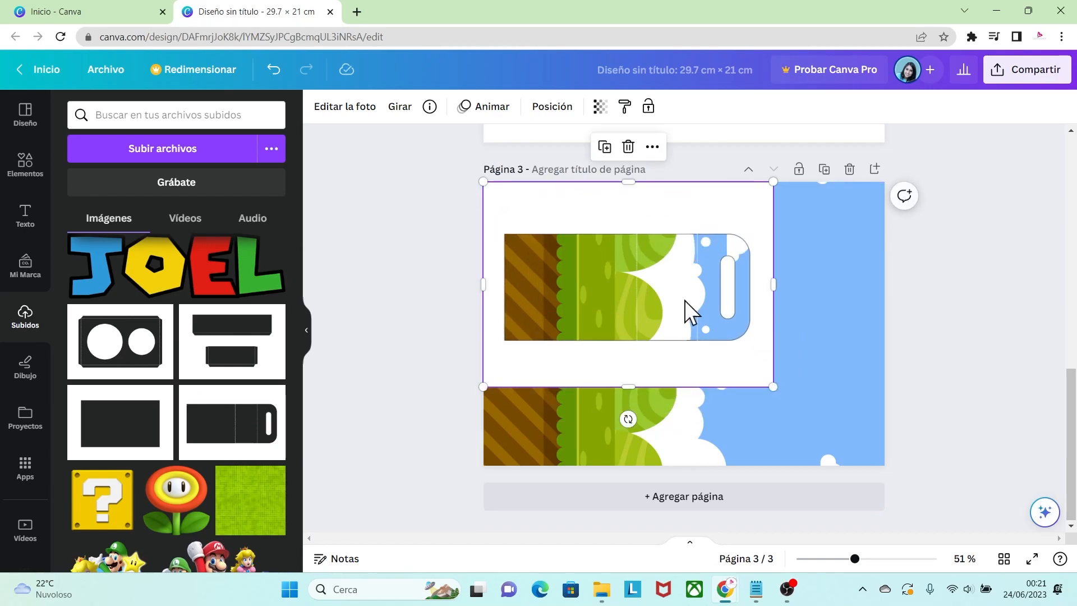
{"action": "left_click_drag", "start_coordinate": [772, 386], "coordinate": [883, 466]}
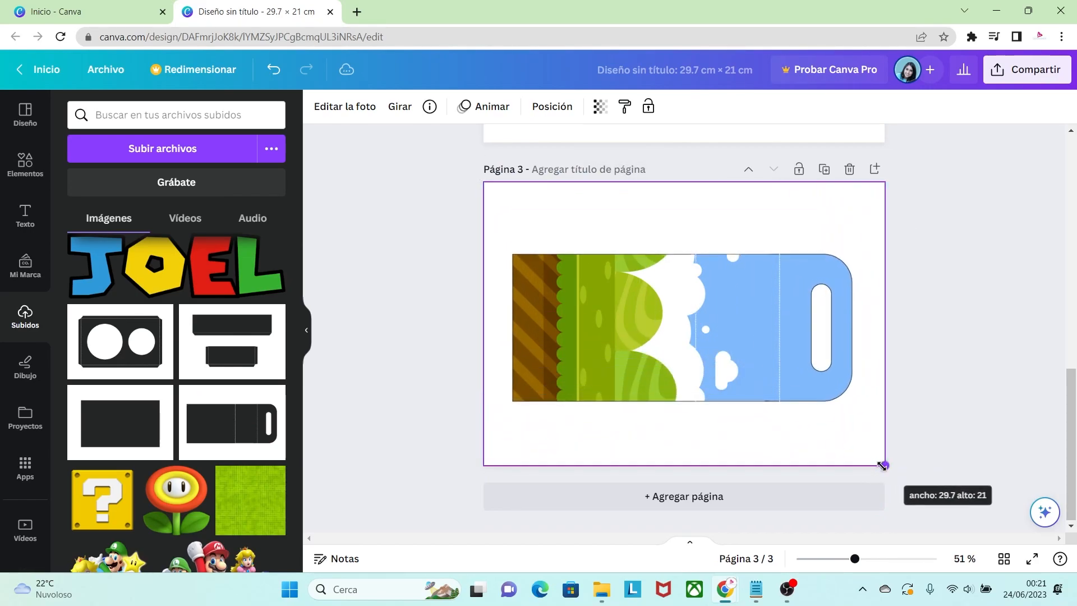
{"action": "left_click", "coordinate": [946, 425]}
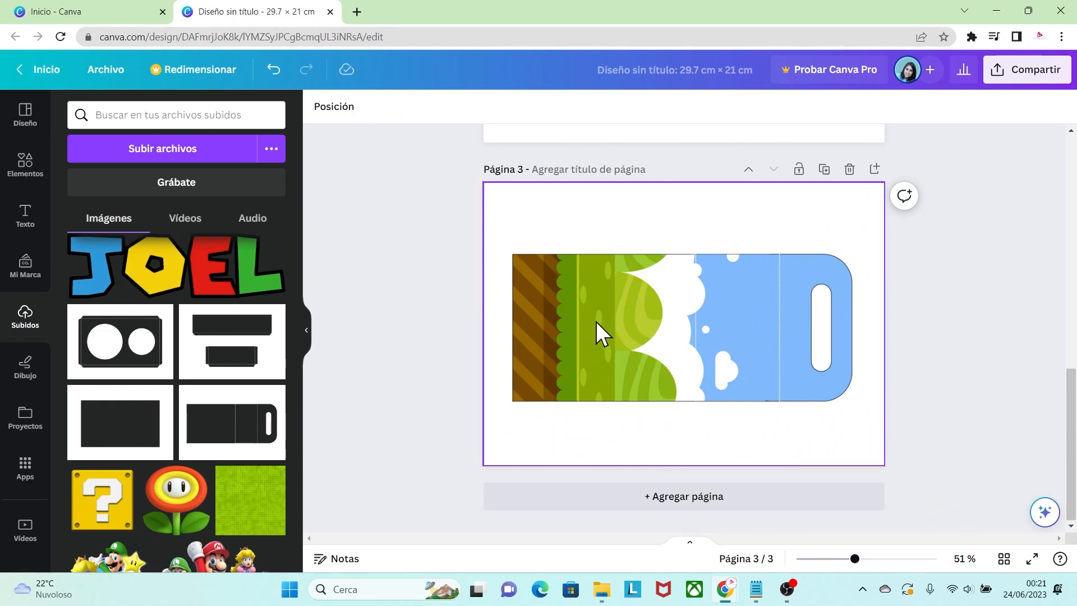
Step: Lock the handle template on the third page
{"action": "left_click", "coordinate": [707, 235]}
{"action": "right_click", "coordinate": [706, 236]}
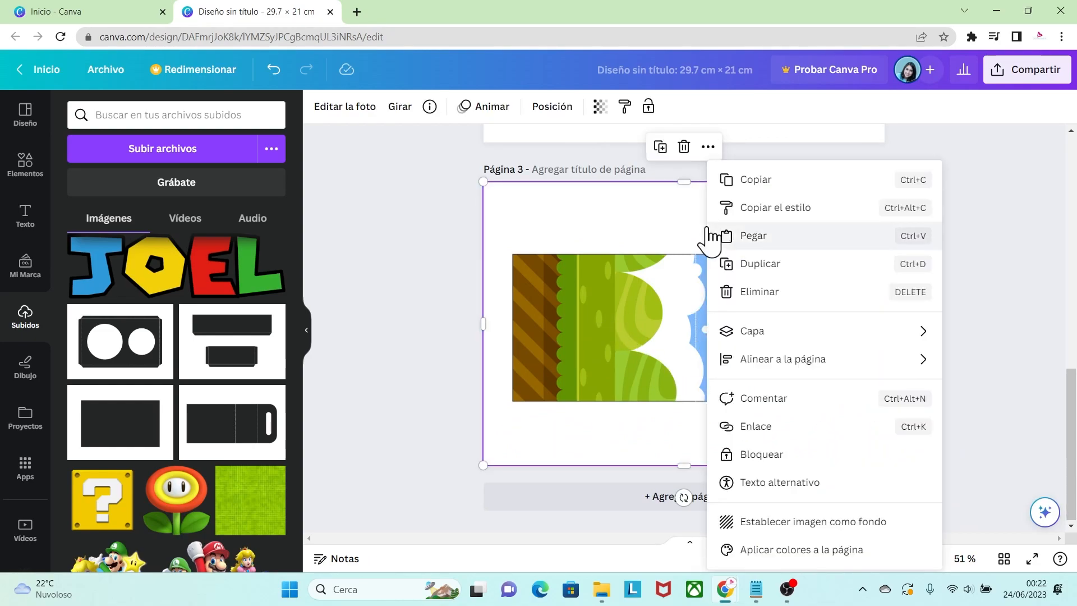
{"action": "left_click", "coordinate": [750, 453]}
{"action": "left_click", "coordinate": [898, 406]}
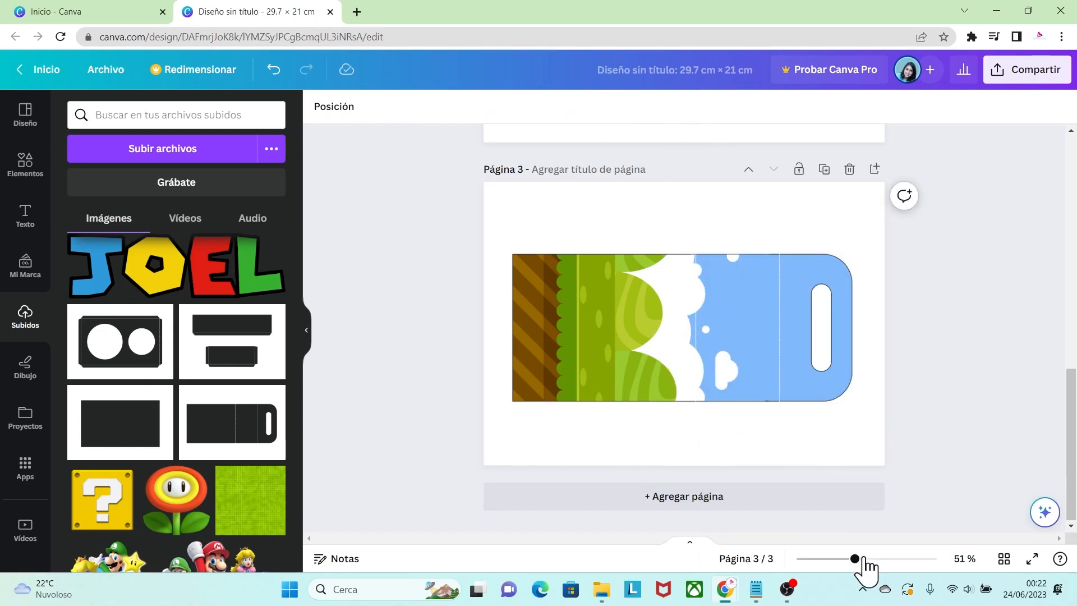
Step: Insert the image of Mario riding Yoshi on the handle template, shrink it and place it near the upper middle
{"action": "left_click_drag", "start_coordinate": [862, 558], "coordinate": [873, 560]}
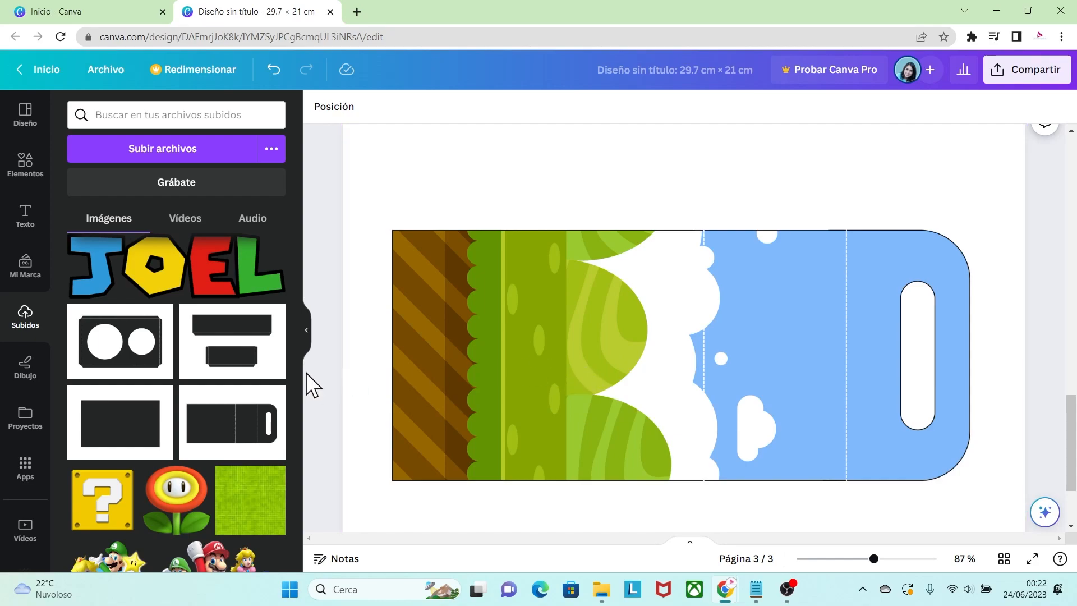
{"action": "left_click_drag", "start_coordinate": [298, 293], "coordinate": [316, 357]}
{"action": "left_click", "coordinate": [120, 466]}
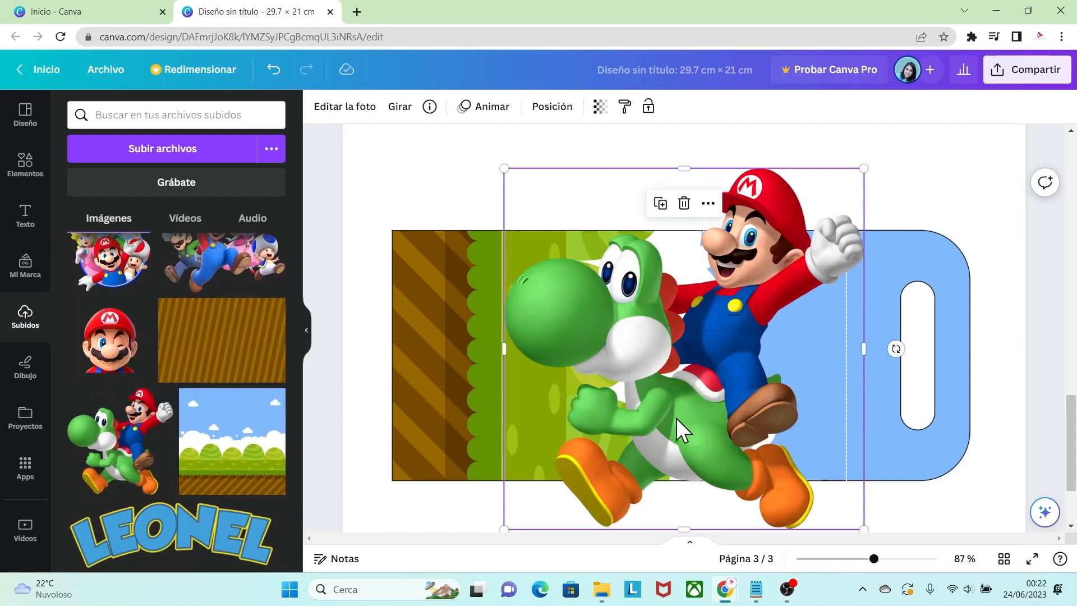
{"action": "left_click_drag", "start_coordinate": [864, 527], "coordinate": [704, 368]}
{"action": "left_click_drag", "start_coordinate": [644, 303], "coordinate": [716, 305]}
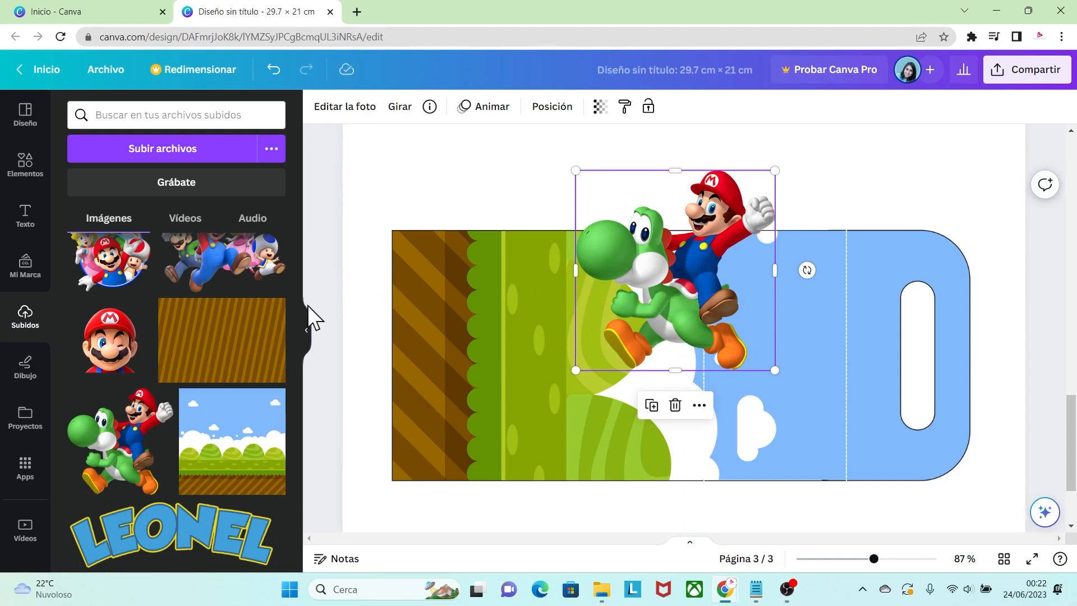
Step: Insert the child's name lettering and size it to span the lower part of the Mario and Yoshi image
{"action": "scroll", "coordinate": [299, 334], "scroll_direction": "up", "scroll_amount": 3}
{"action": "scroll", "coordinate": [313, 303], "scroll_direction": "up", "scroll_amount": 5}
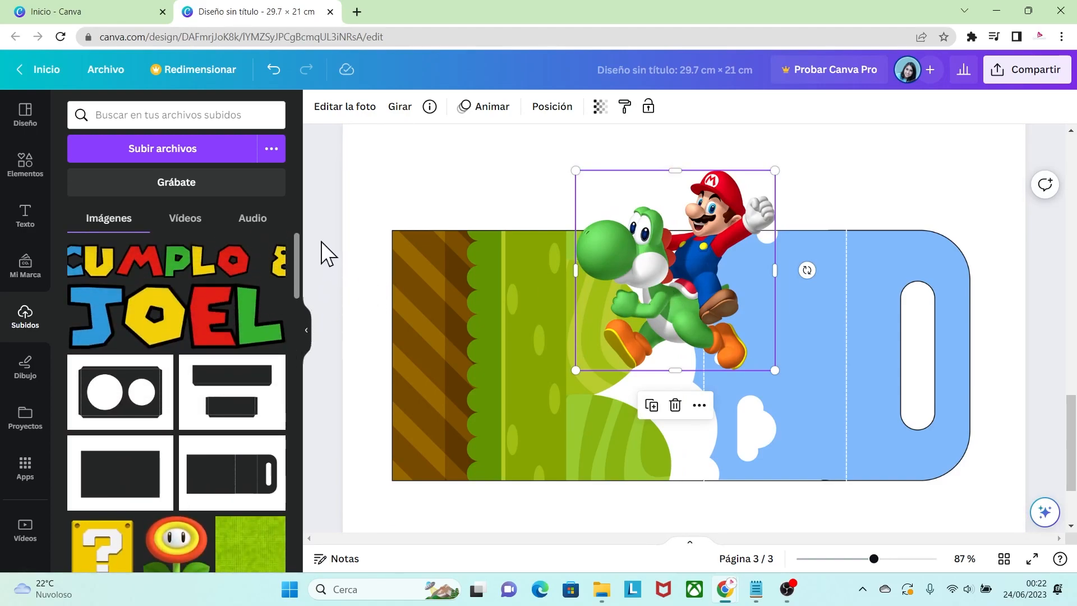
{"action": "left_click", "coordinate": [232, 328]}
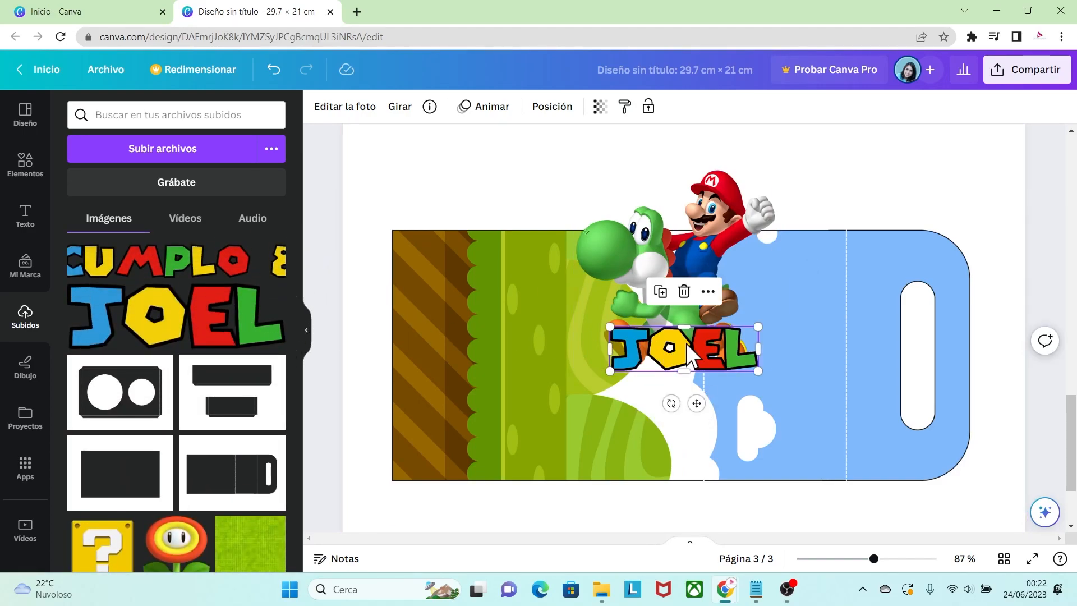
{"action": "mouse_move", "coordinate": [755, 371]}
{"action": "left_mouse_down"}
{"action": "mouse_move", "coordinate": [790, 385]}
{"action": "mouse_move", "coordinate": [752, 357]}
{"action": "left_mouse_up"}
Step: Insert the CUMPLO 8 lettering, shrink it to fit and center it just below the name
{"action": "left_click", "coordinate": [240, 270]}
{"action": "left_click_drag", "start_coordinate": [451, 318], "coordinate": [738, 357]}
{"action": "left_click_drag", "start_coordinate": [769, 374], "coordinate": [630, 398]}
{"action": "left_click_drag", "start_coordinate": [778, 406], "coordinate": [745, 392]}
{"action": "left_click_drag", "start_coordinate": [593, 407], "coordinate": [625, 403]}
{"action": "left_click_drag", "start_coordinate": [690, 405], "coordinate": [676, 404]}
{"action": "left_click", "coordinate": [829, 216]}
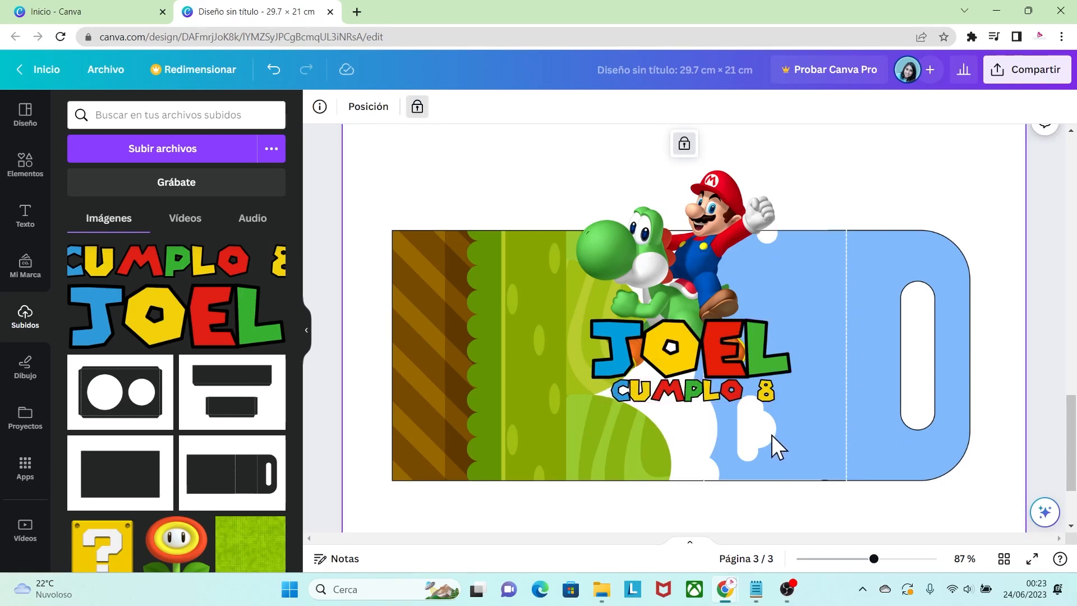
Step: Apply an Outline shadow of size 35 to the CUMPLO 8 lettering, enlarge it and recenter it below the name
{"action": "left_click", "coordinate": [698, 391]}
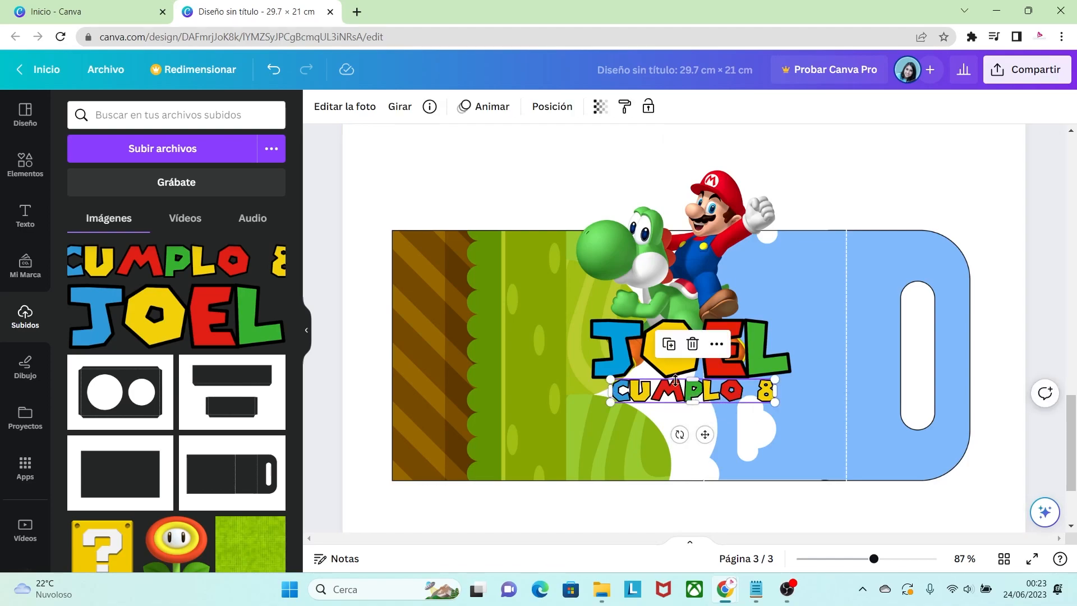
{"action": "left_click", "coordinate": [349, 110]}
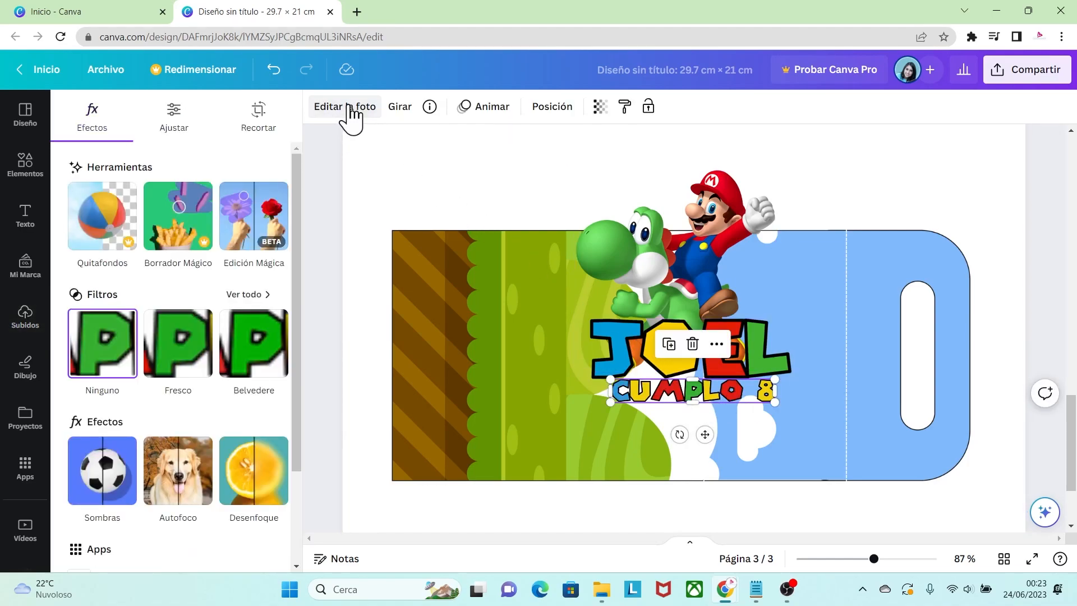
{"action": "left_click", "coordinate": [107, 481]}
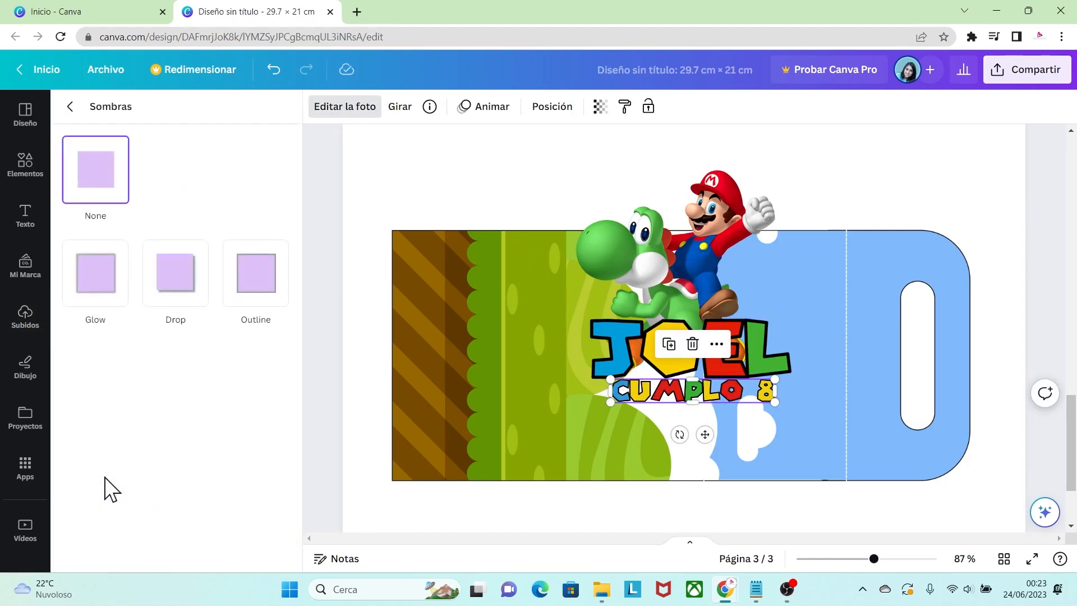
{"action": "left_click", "coordinate": [242, 309]}
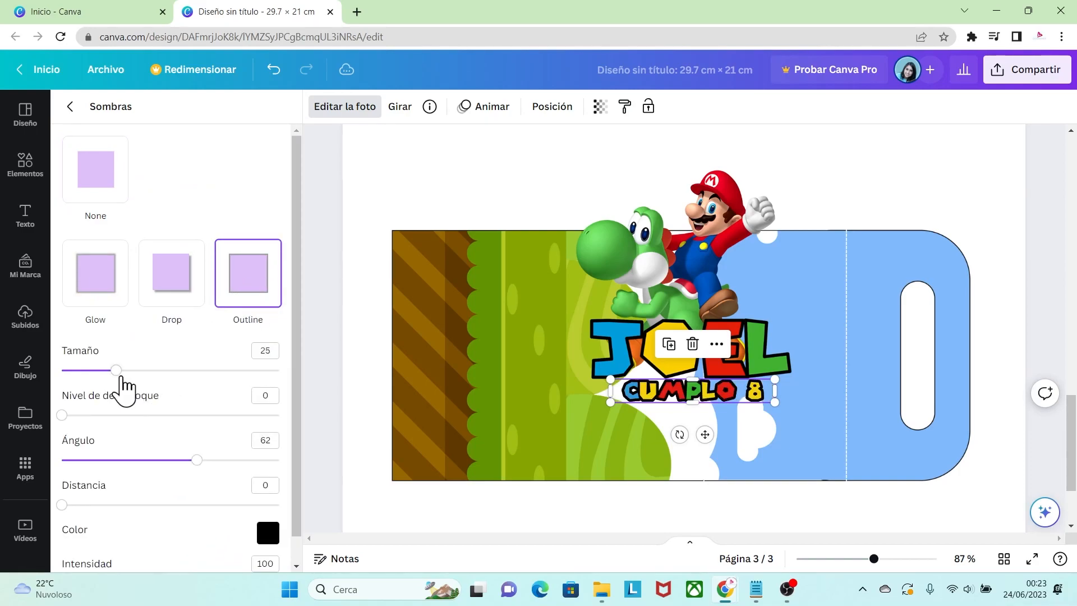
{"action": "left_click_drag", "start_coordinate": [120, 374], "coordinate": [140, 374]}
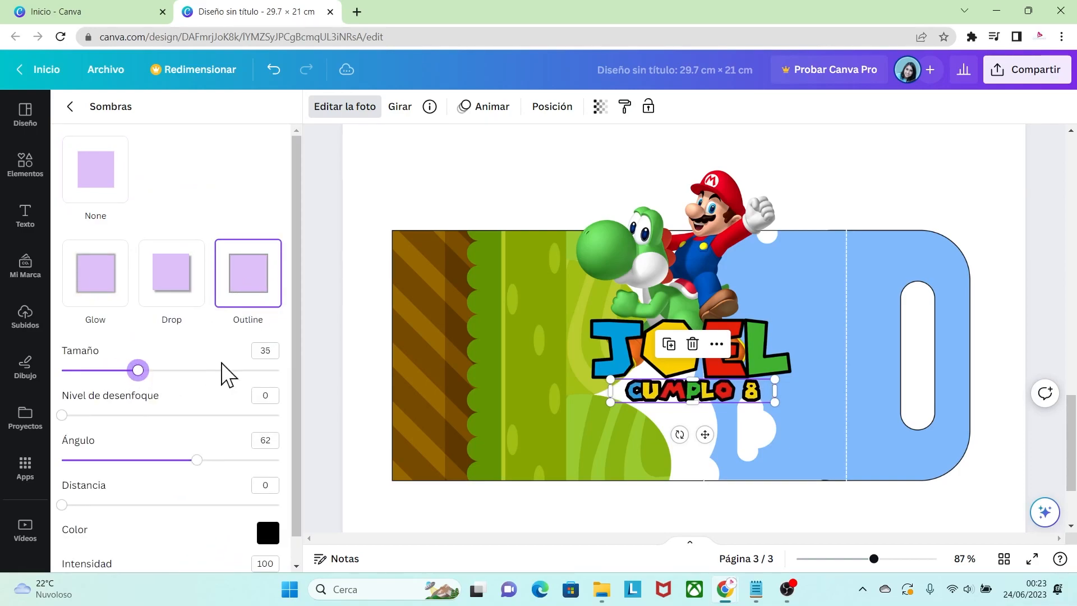
{"action": "left_click_drag", "start_coordinate": [610, 402], "coordinate": [565, 400]}
{"action": "left_click_drag", "start_coordinate": [674, 394], "coordinate": [690, 392]}
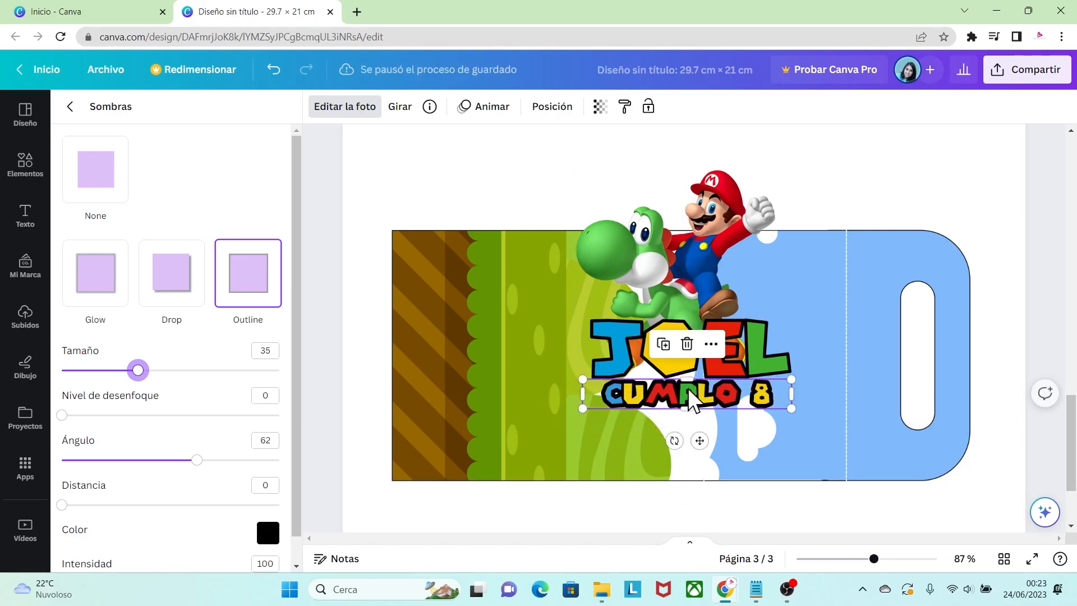
Step: Apply an Outline shadow of size 35 to the name lettering and move CUMPLO 8 up close beneath it
{"action": "left_click", "coordinate": [617, 350]}
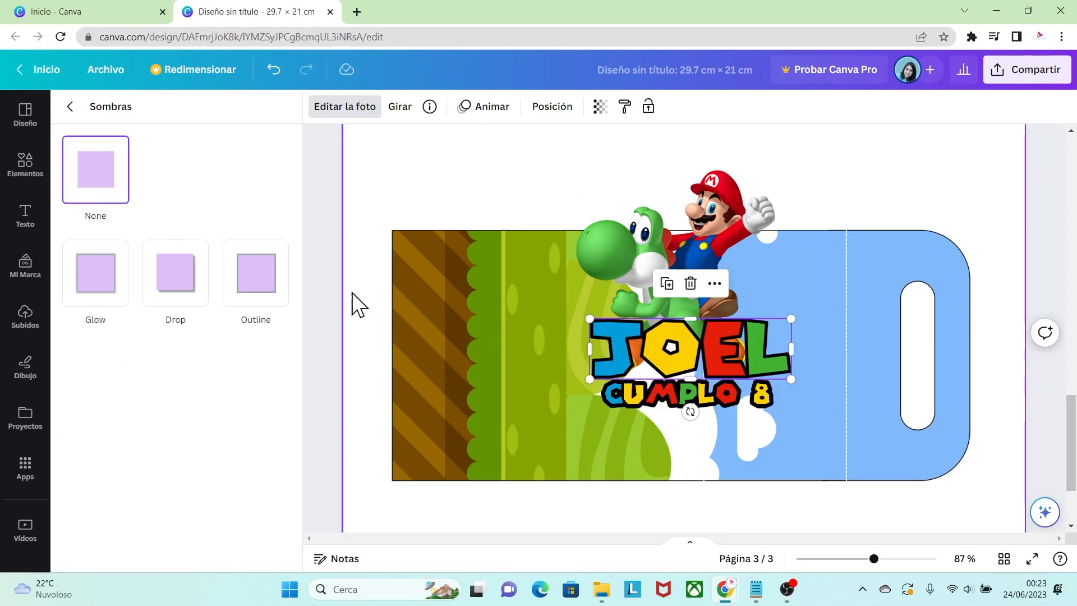
{"action": "left_click", "coordinate": [269, 279]}
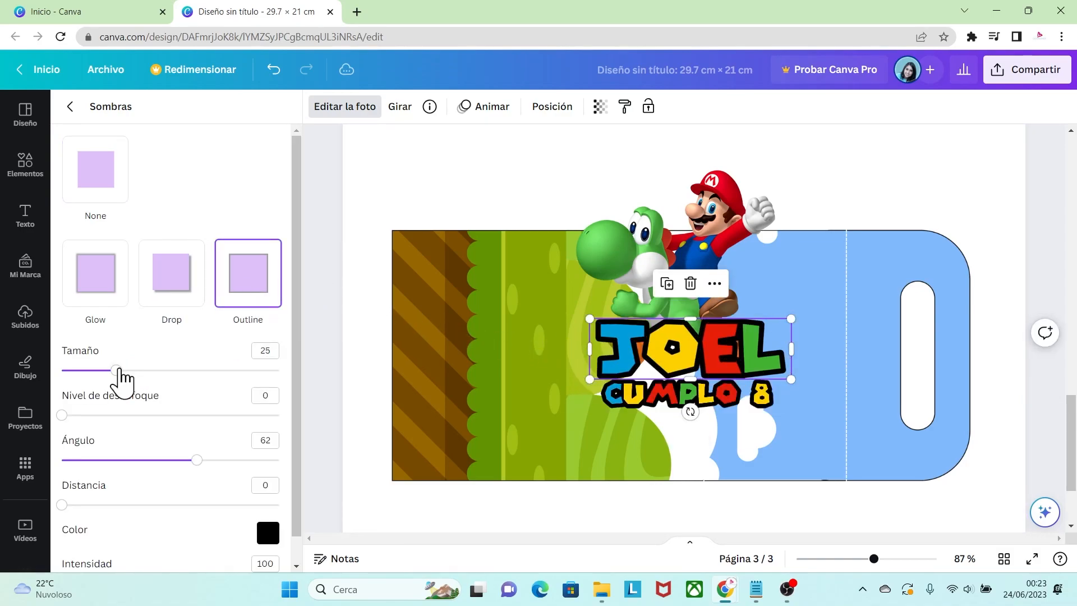
{"action": "left_click_drag", "start_coordinate": [120, 371], "coordinate": [140, 370]}
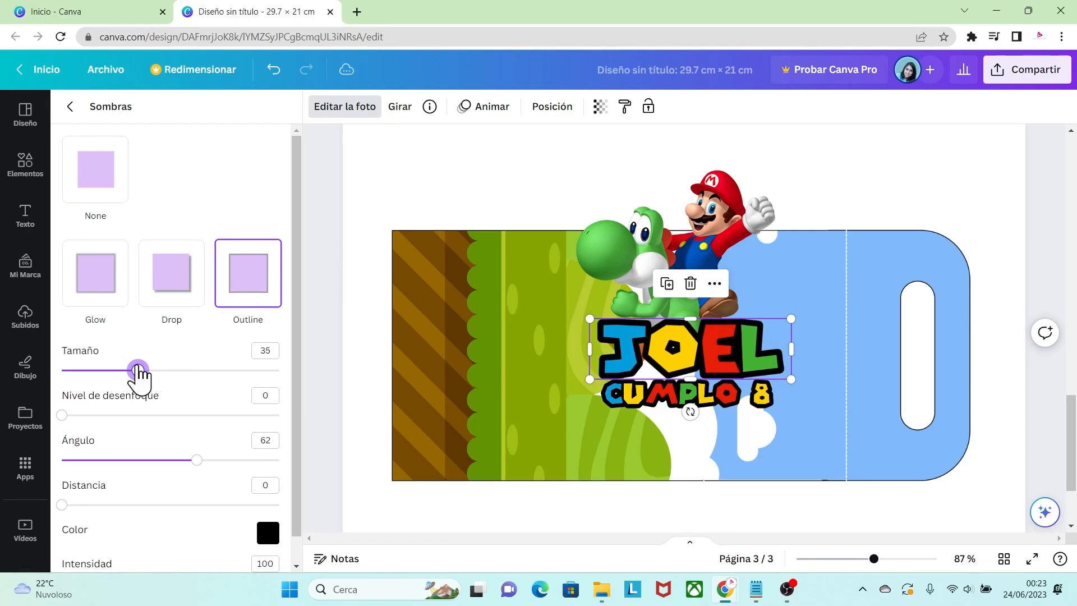
{"action": "left_click", "coordinate": [667, 402]}
{"action": "left_click_drag", "start_coordinate": [669, 399], "coordinate": [675, 388]}
{"action": "left_click", "coordinate": [819, 195]}
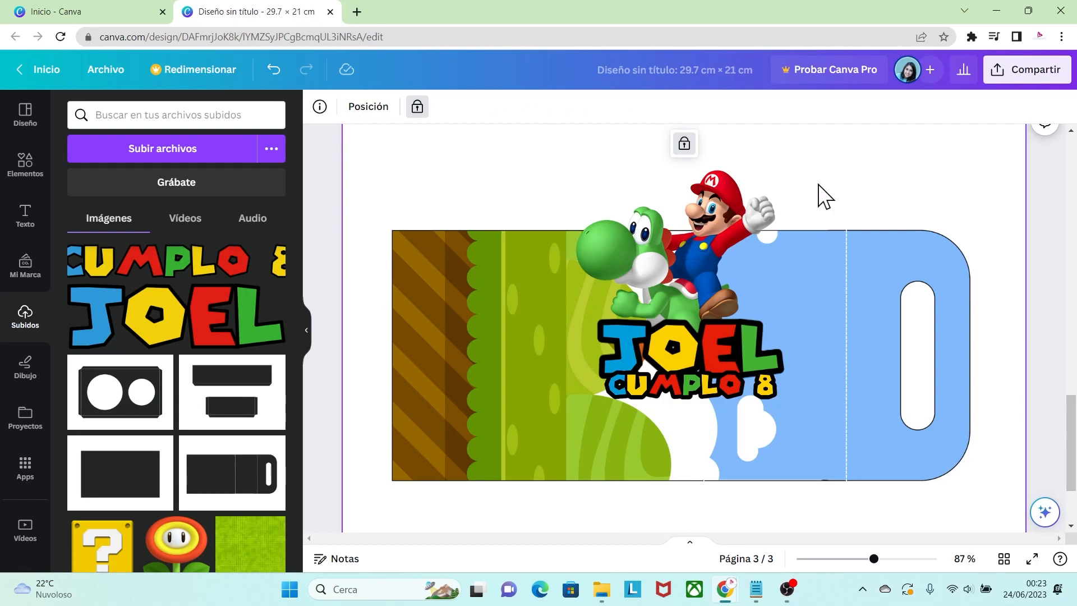
Step: Enlarge the Mario and Yoshi image slightly and group it with the name and CUMPLO 8 lettering
{"action": "left_click", "coordinate": [707, 272]}
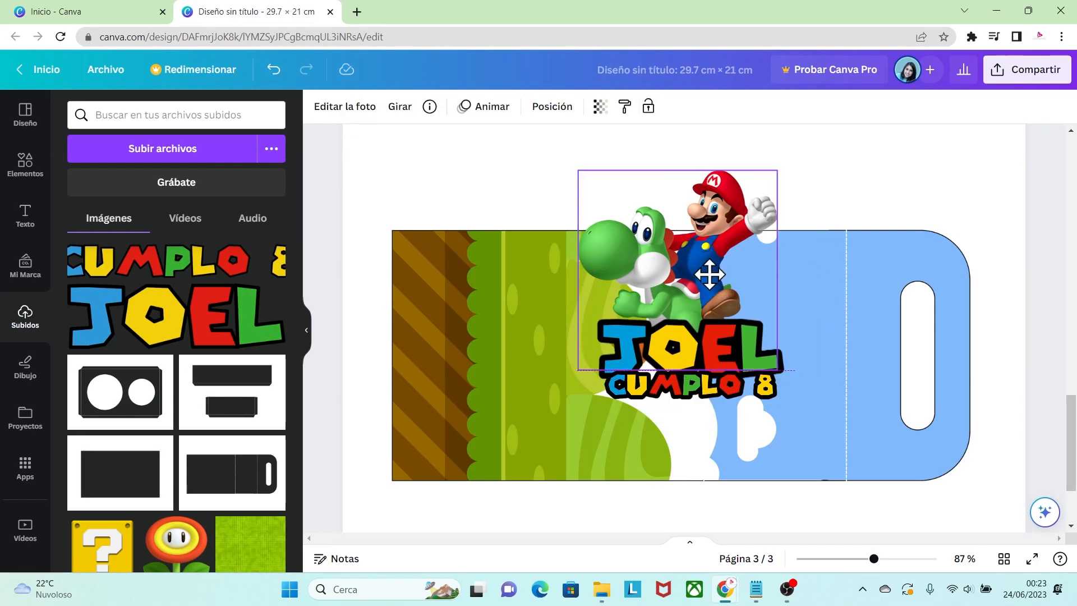
{"action": "left_click_drag", "start_coordinate": [777, 370], "coordinate": [784, 379]}
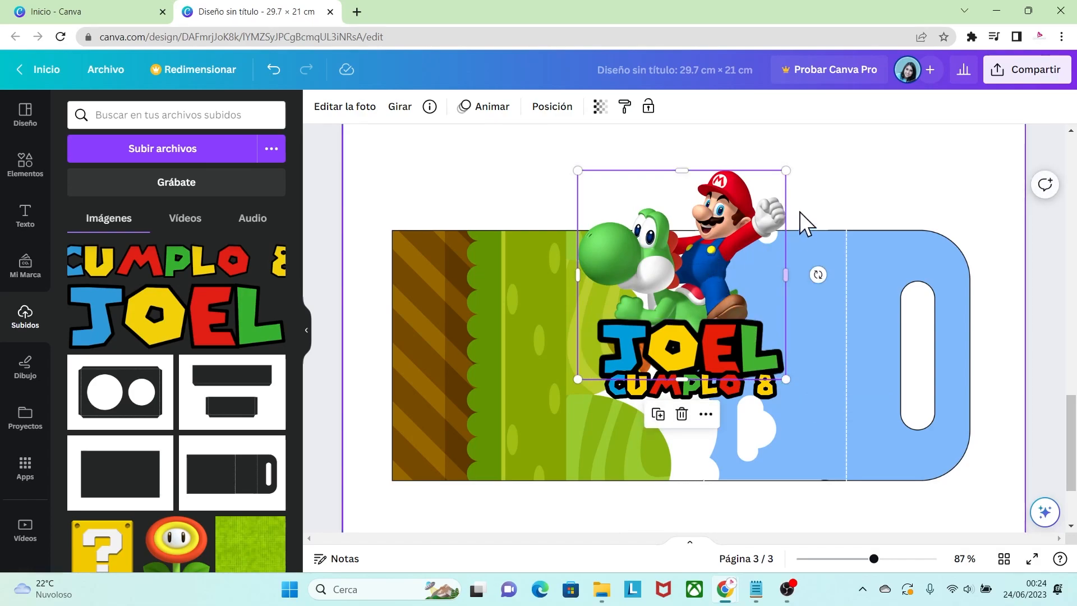
{"action": "left_click", "coordinate": [815, 213]}
{"action": "left_click_drag", "start_coordinate": [557, 148], "coordinate": [811, 415]}
{"action": "right_click", "coordinate": [682, 287]}
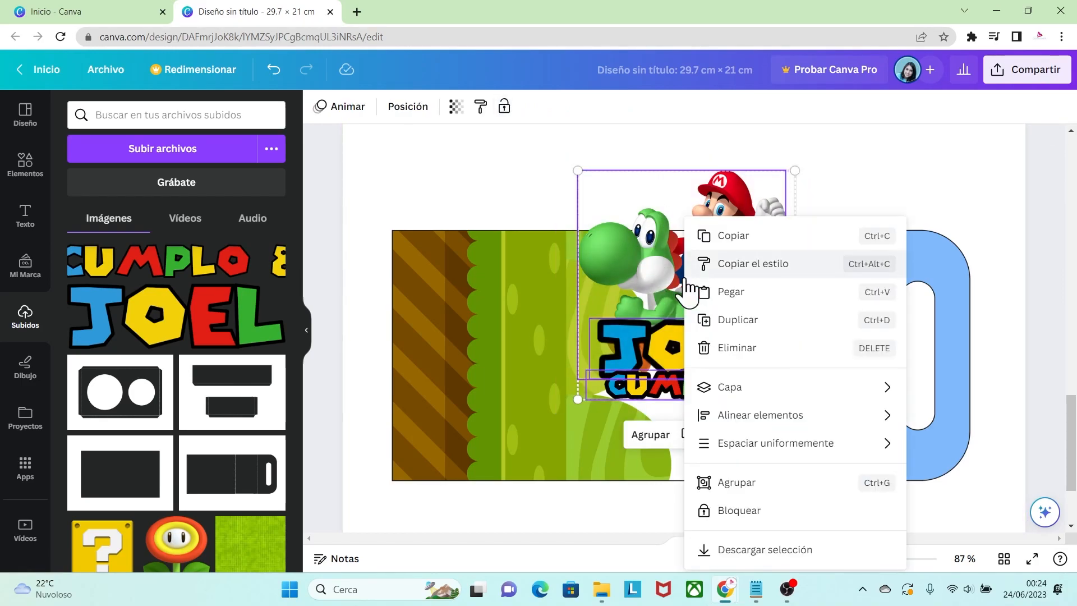
{"action": "left_click", "coordinate": [724, 483]}
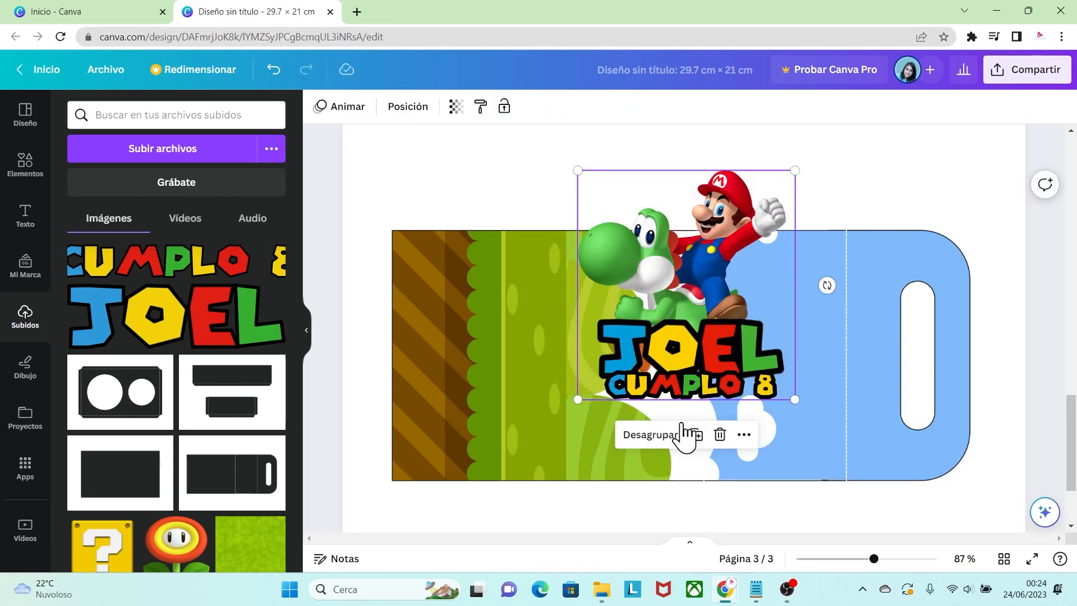
Step: Rotate the group 90° clockwise and place it over the ground and hills of the handle template's large section
{"action": "left_click_drag", "start_coordinate": [698, 281], "coordinate": [656, 300]}
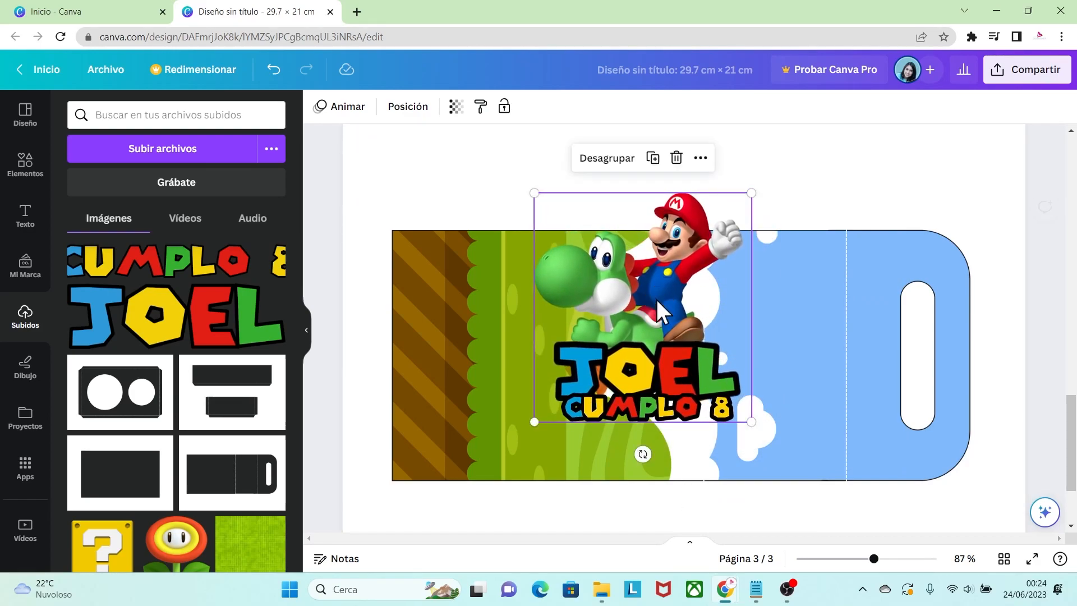
{"action": "left_click_drag", "start_coordinate": [643, 454], "coordinate": [493, 363]}
{"action": "left_click", "coordinate": [717, 190]}
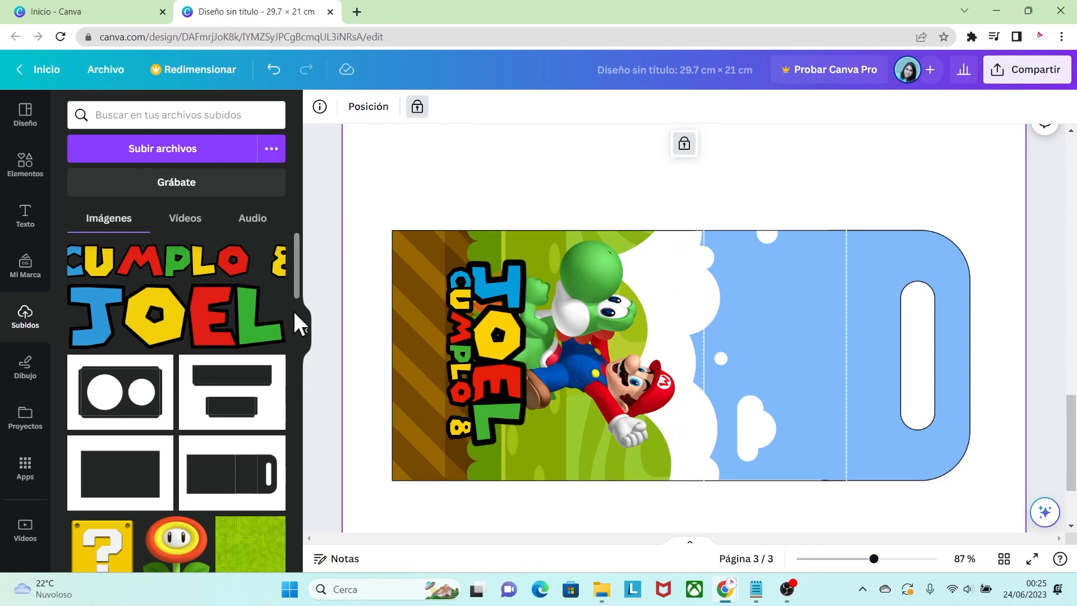
Step: Insert the circular Mario characters image, shrink it, center it between the dashed fold lines and rotate it 90° clockwise
{"action": "scroll", "coordinate": [303, 306], "scroll_direction": "down", "scroll_amount": 1}
{"action": "scroll", "coordinate": [303, 306], "scroll_direction": "down", "scroll_amount": 5}
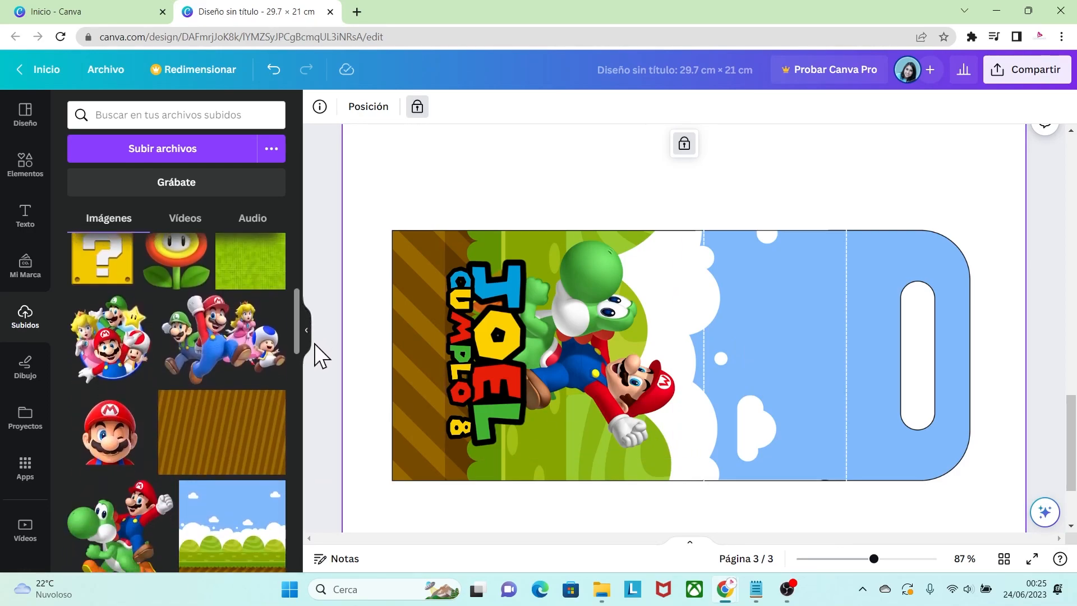
{"action": "left_click", "coordinate": [108, 340]}
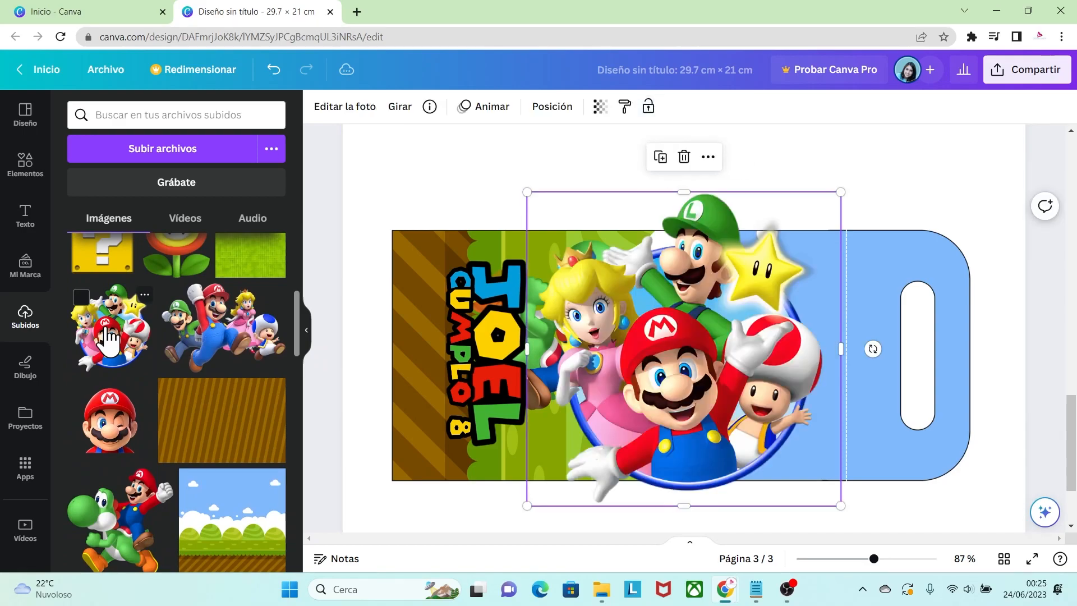
{"action": "left_click_drag", "start_coordinate": [841, 507], "coordinate": [624, 288]}
{"action": "left_click_drag", "start_coordinate": [577, 247], "coordinate": [775, 349]}
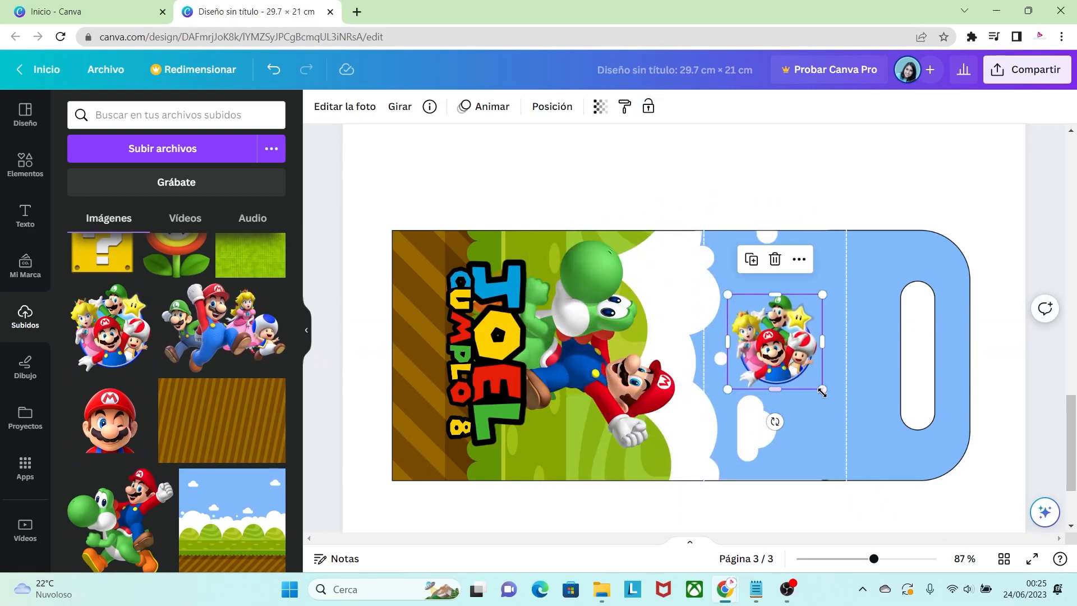
{"action": "left_click_drag", "start_coordinate": [823, 388], "coordinate": [847, 411]}
{"action": "left_click_drag", "start_coordinate": [789, 366], "coordinate": [777, 356]}
{"action": "left_click_drag", "start_coordinate": [775, 433], "coordinate": [722, 349]}
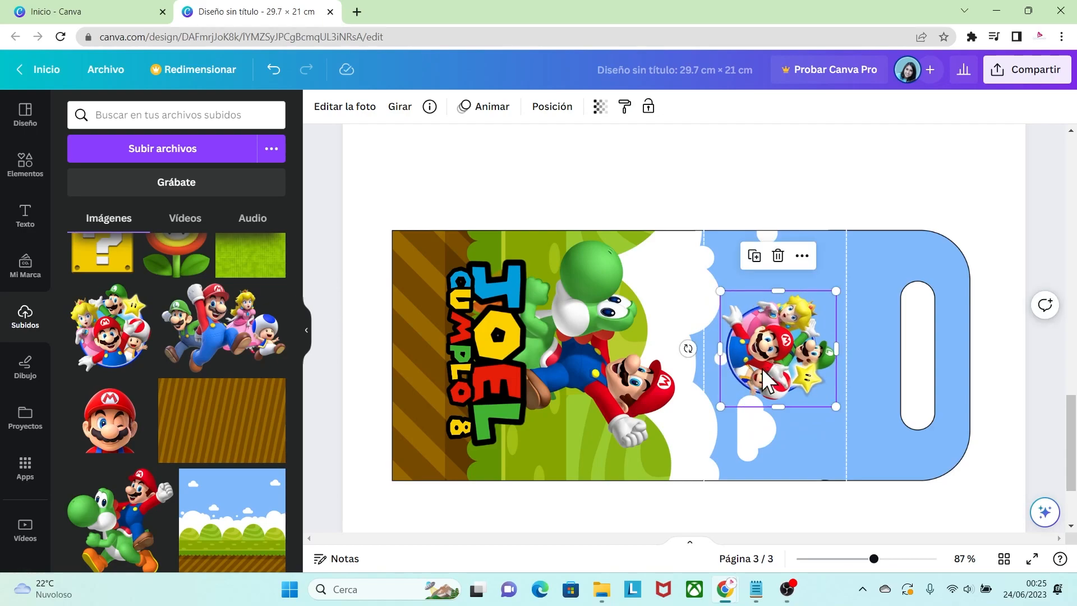
Step: Insert the yellow question block, shrink it, rotate it 90° clockwise and place it between the dashed fold lines
{"action": "left_click", "coordinate": [117, 268]}
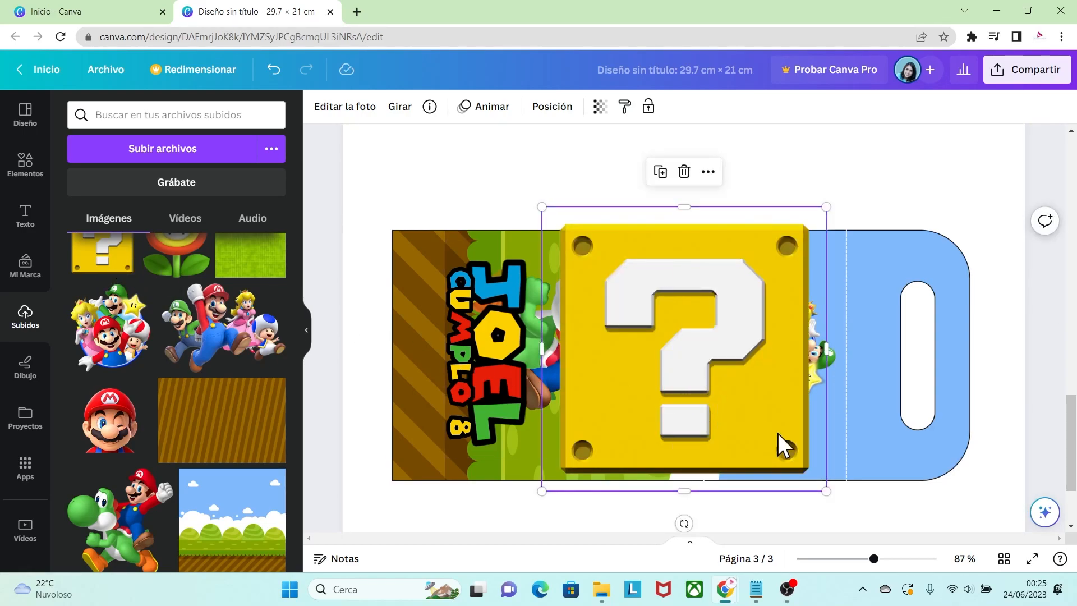
{"action": "left_click_drag", "start_coordinate": [826, 491], "coordinate": [746, 262]}
{"action": "left_click_drag", "start_coordinate": [739, 315], "coordinate": [687, 252]}
{"action": "left_click_drag", "start_coordinate": [874, 559], "coordinate": [886, 559]}
{"action": "scroll", "coordinate": [690, 329], "scroll_direction": "down", "scroll_amount": 2}
{"action": "scroll", "coordinate": [819, 280], "scroll_direction": "up", "scroll_amount": 1}
{"action": "left_click_drag", "start_coordinate": [769, 165], "coordinate": [807, 460]}
Step: Paste five copies of the question block and line them up in a straight strip spanning the template between the fold lines
{"action": "key", "text": "ctrl+c"}
{"action": "key", "text": "ctrl+v"}
{"action": "key", "text": "ctrl+v"}
{"action": "key", "text": "ctrl+v"}
{"action": "key", "text": "ctrl+v"}
{"action": "key", "text": "ctrl+v"}
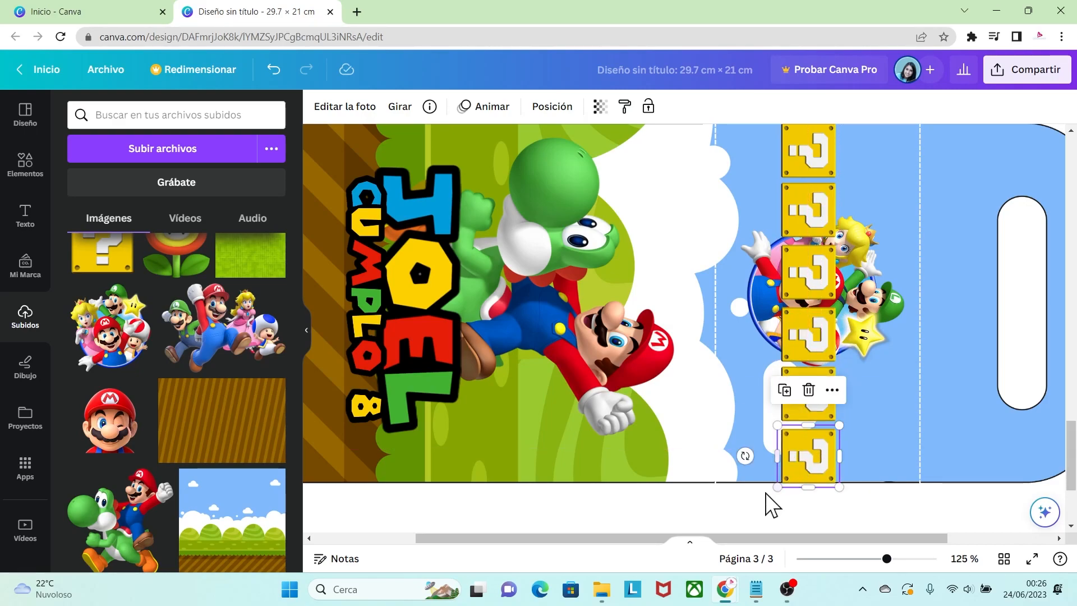
{"action": "left_click", "coordinate": [762, 509]}
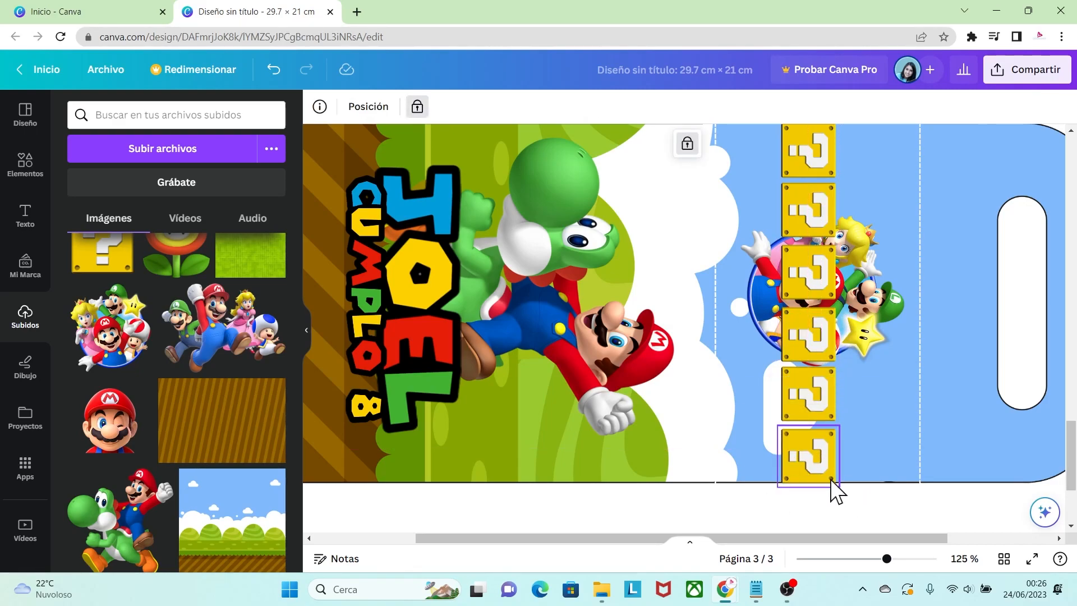
Step: Bring the circular Mario characters image in front of the strip of question blocks
{"action": "left_click", "coordinate": [873, 306]}
{"action": "right_click", "coordinate": [873, 306]}
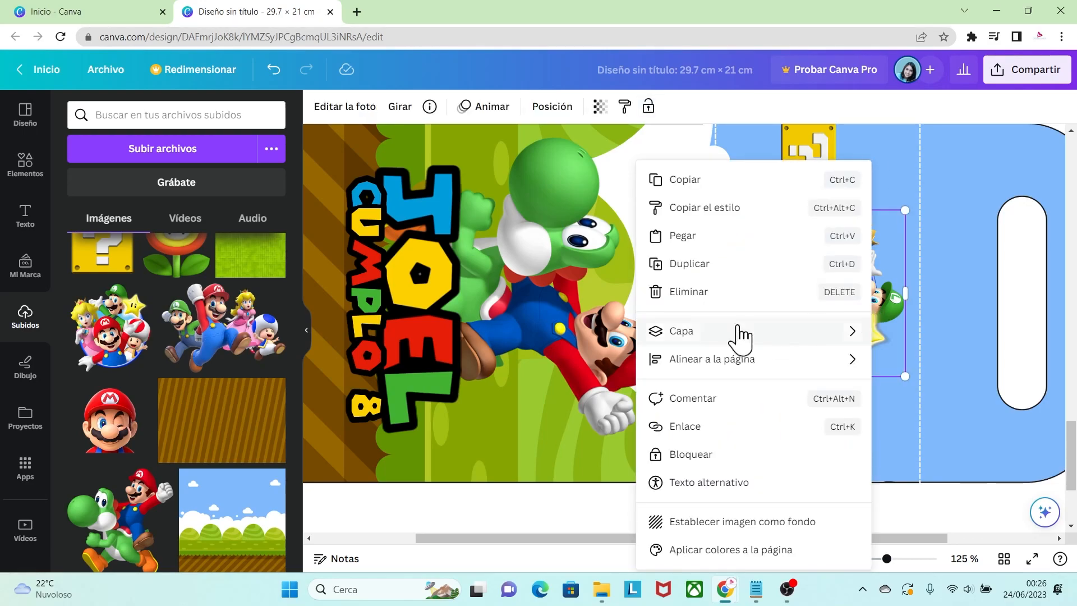
{"action": "mouse_move", "coordinate": [729, 337]}
{"action": "left_click", "coordinate": [519, 366]}
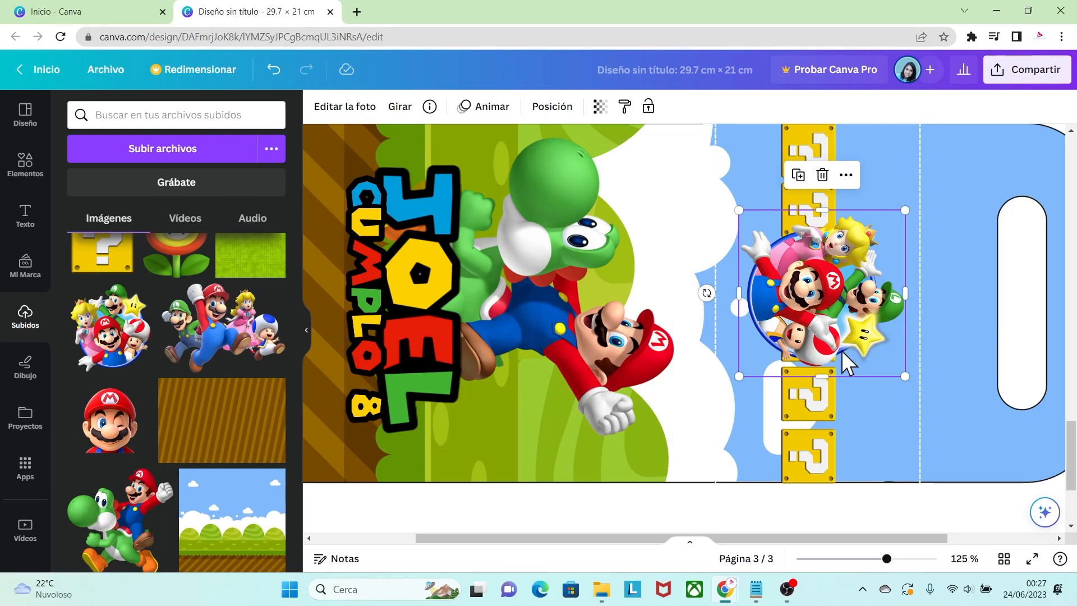
{"action": "left_click", "coordinate": [925, 510]}
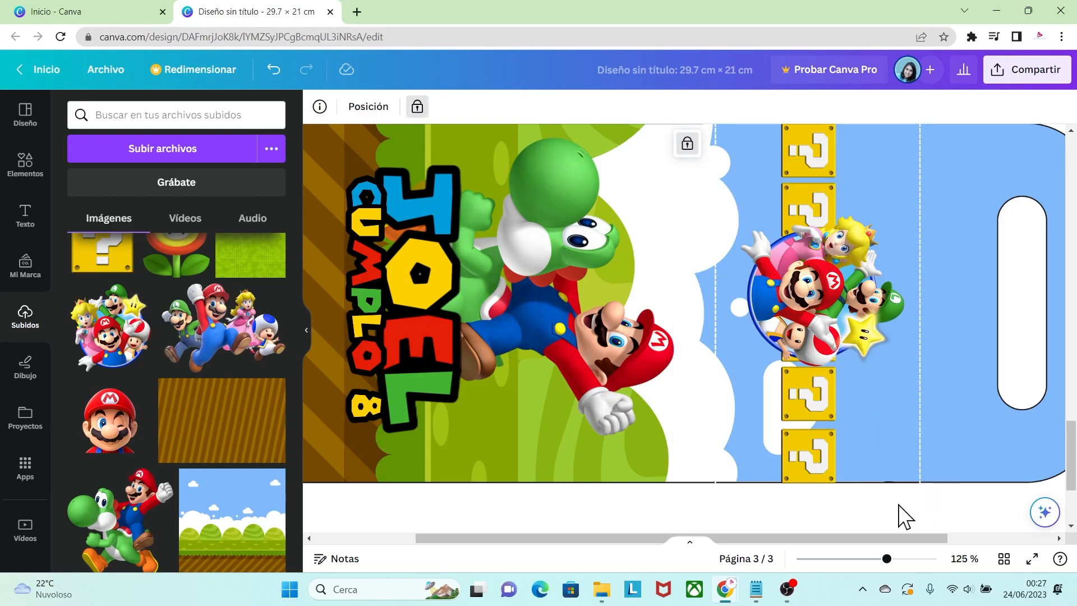
{"action": "left_click_drag", "start_coordinate": [887, 555], "coordinate": [859, 558]}
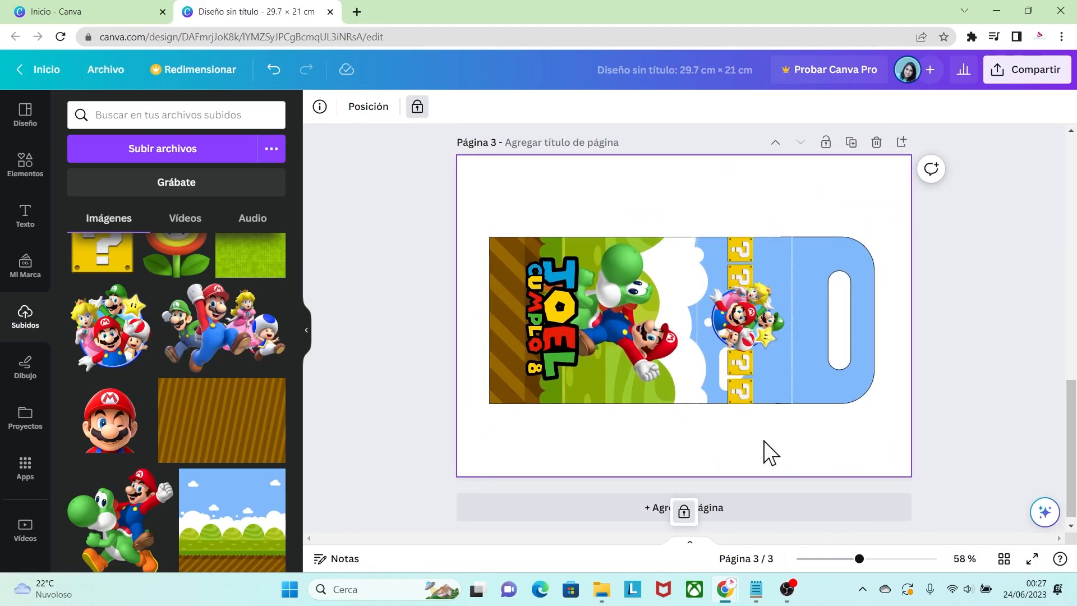
Step: Add a blank fourth page and check the file details of the plain rectangular template in the uploads
{"action": "left_click", "coordinate": [748, 515]}
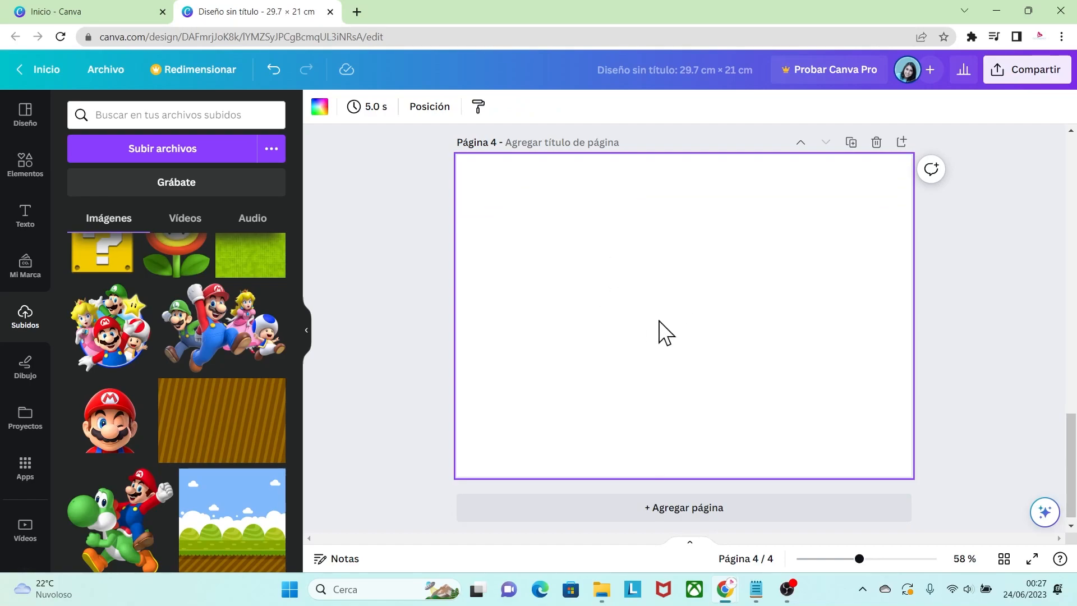
{"action": "left_click_drag", "start_coordinate": [297, 334], "coordinate": [299, 284]}
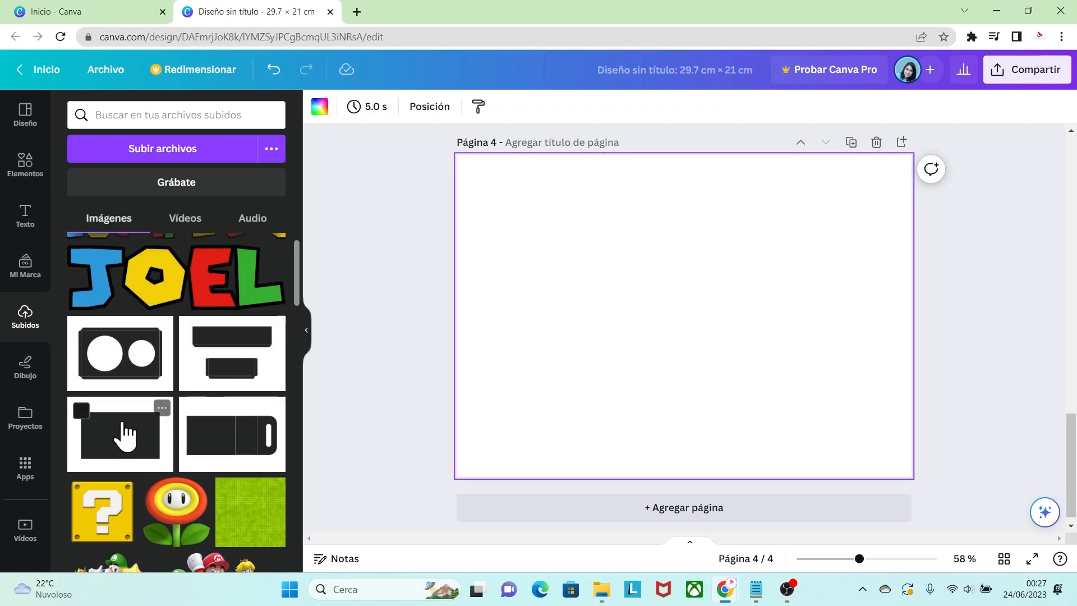
{"action": "left_click", "coordinate": [162, 409]}
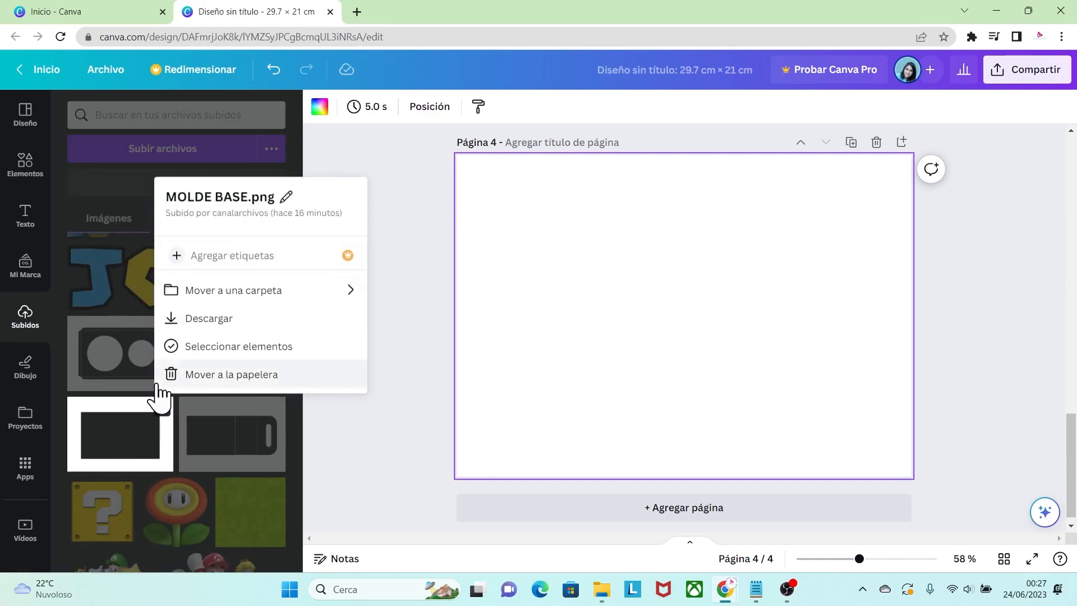
{"action": "left_click", "coordinate": [142, 395]}
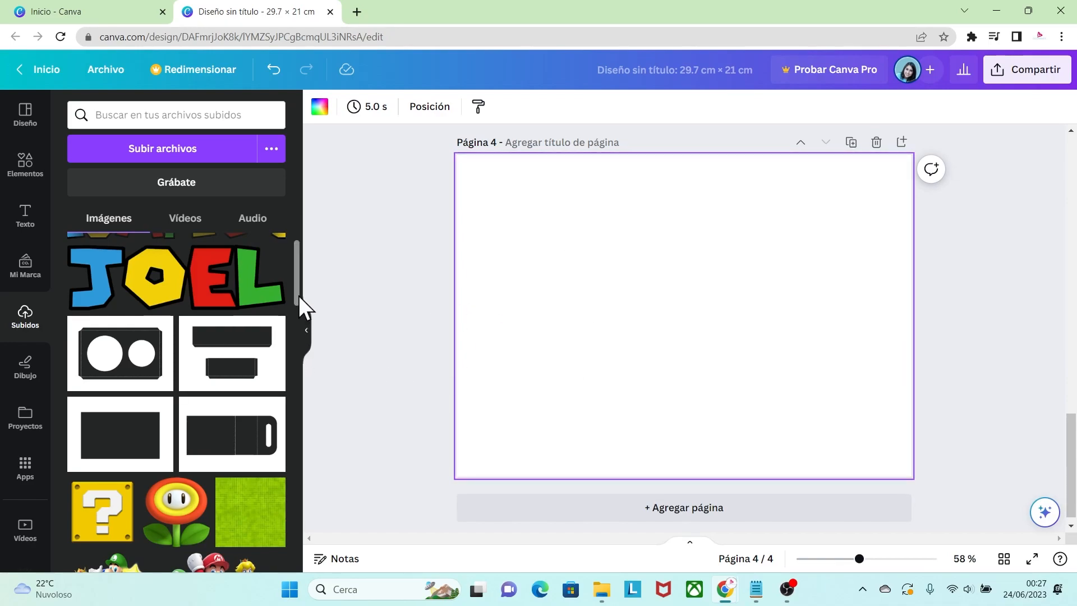
Step: Insert the brown striped image on page 4, align it to the page's upper-left corner and enlarge it to cover the page
{"action": "left_click_drag", "start_coordinate": [299, 296], "coordinate": [311, 346]}
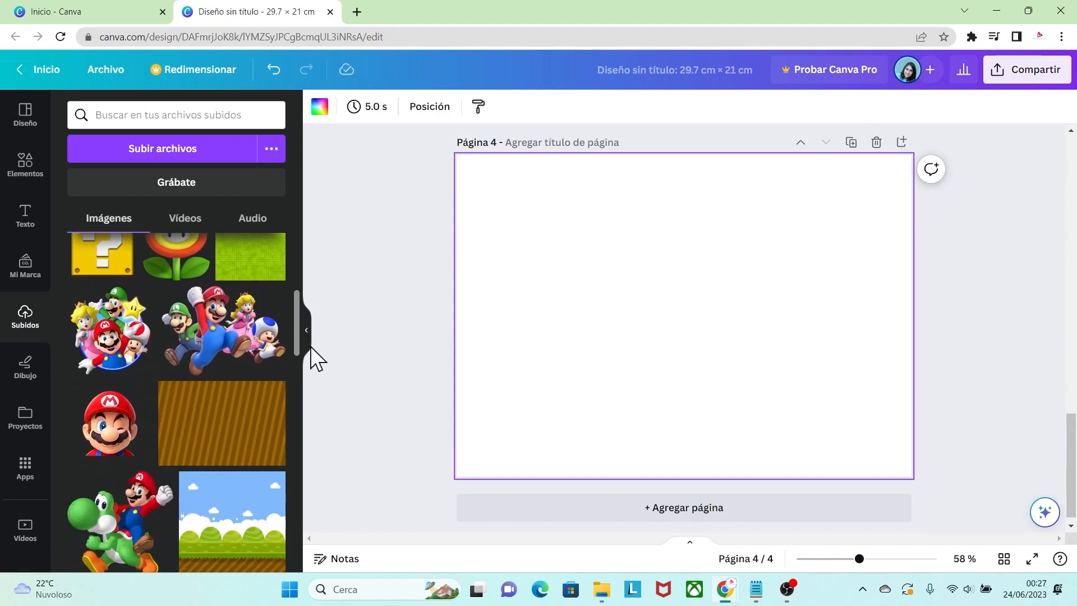
{"action": "left_click", "coordinate": [235, 439]}
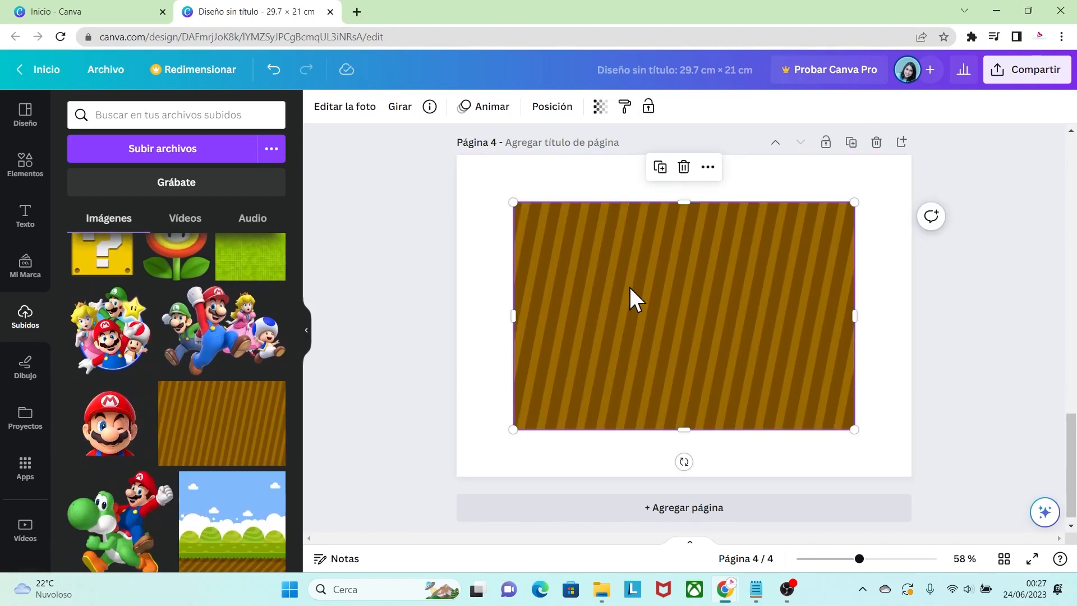
{"action": "left_click_drag", "start_coordinate": [627, 293], "coordinate": [568, 249]}
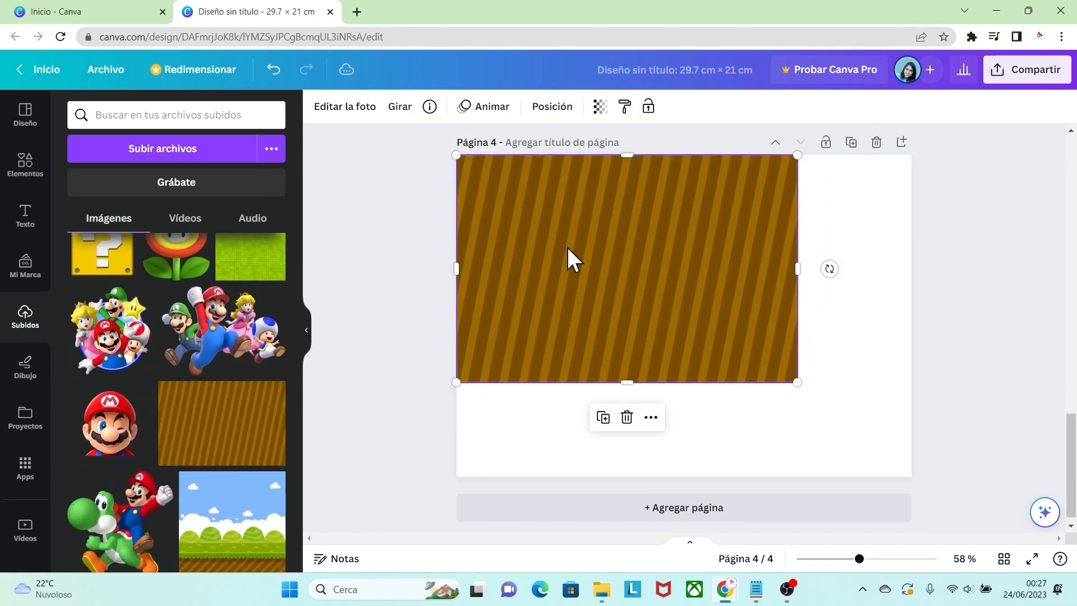
{"action": "left_click_drag", "start_coordinate": [797, 383], "coordinate": [934, 493]}
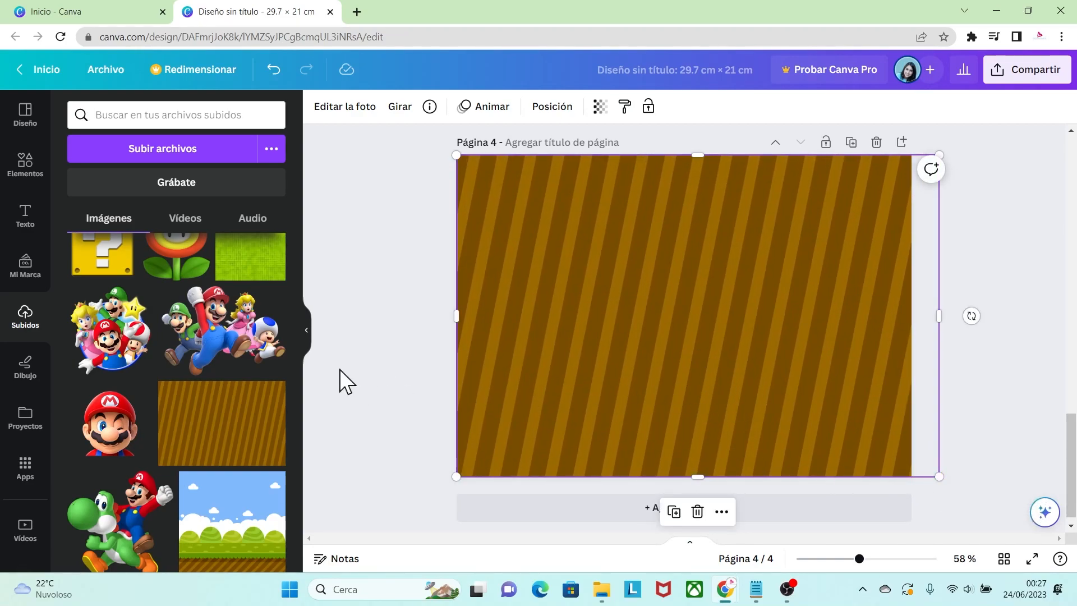
Step: Insert the plain rectangular MOLDE BASE template over the brown stripes and enlarge it to fill page 4
{"action": "left_click_drag", "start_coordinate": [297, 329], "coordinate": [292, 299]}
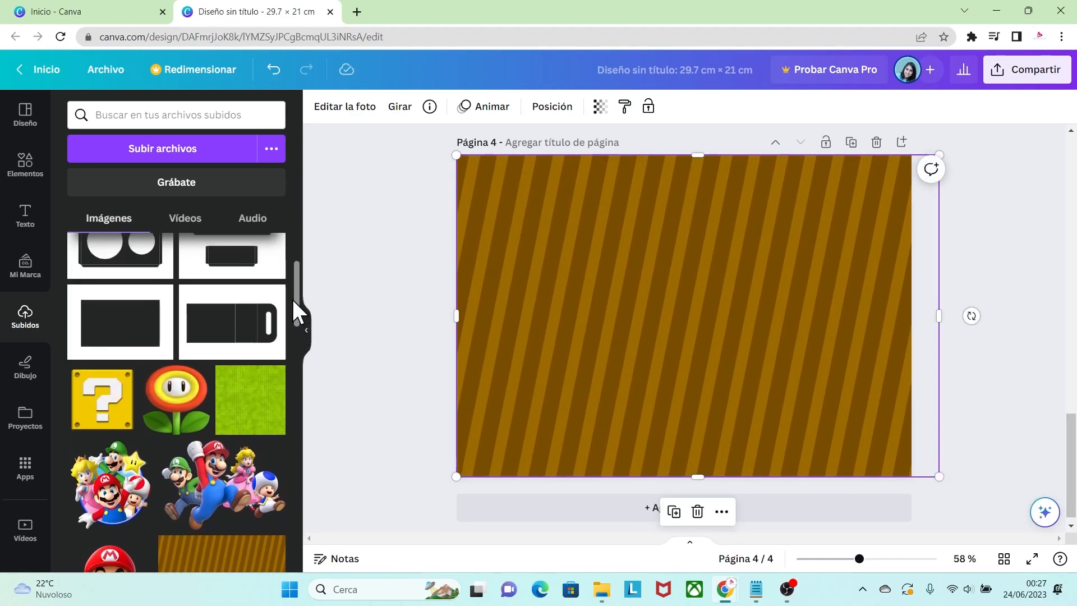
{"action": "left_click", "coordinate": [131, 312]}
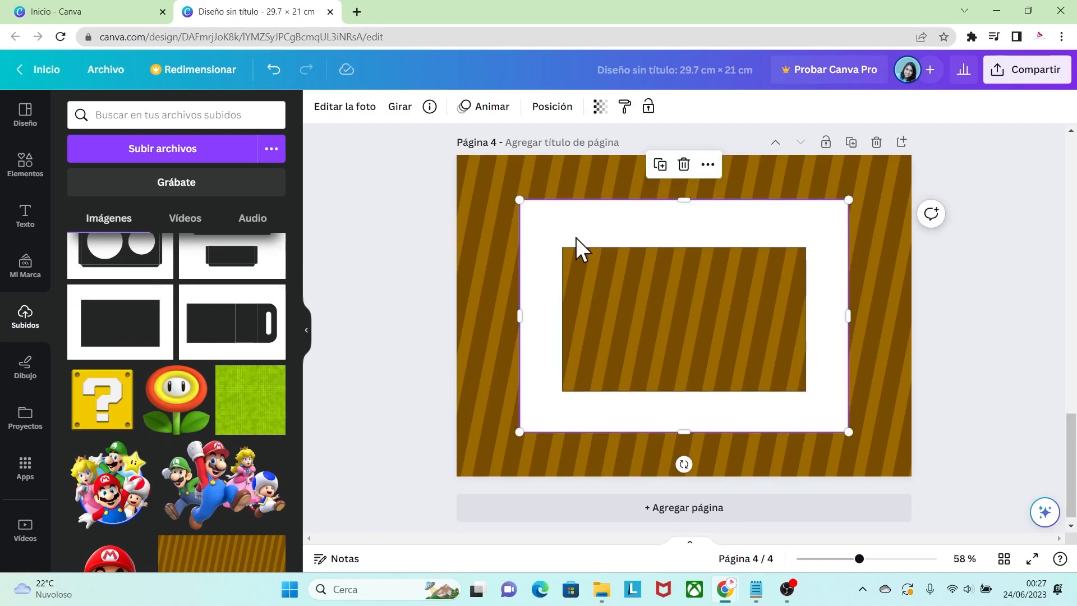
{"action": "left_click_drag", "start_coordinate": [570, 234], "coordinate": [508, 185]}
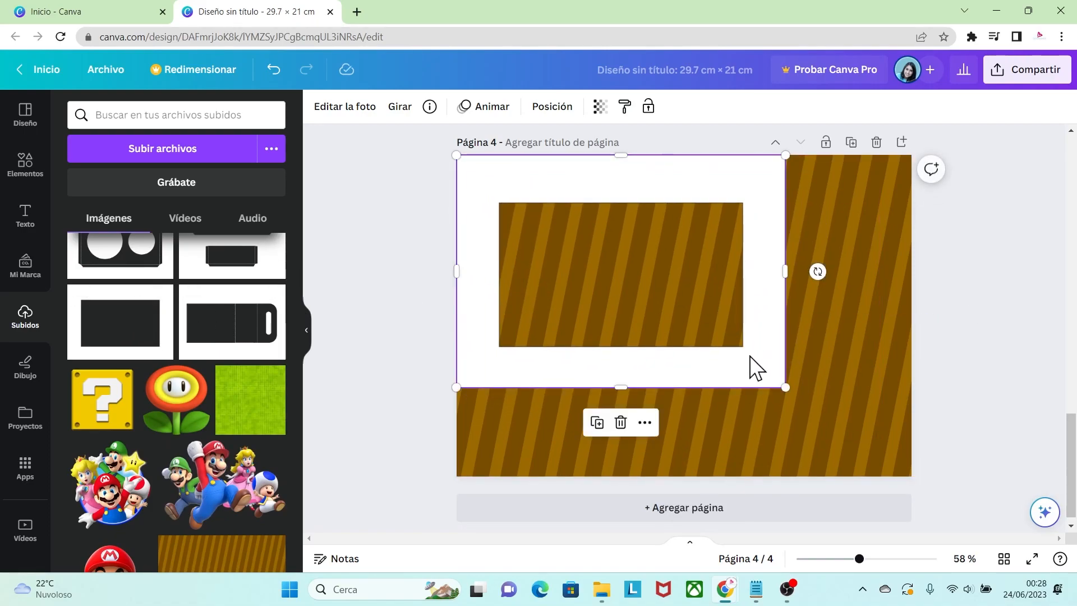
{"action": "left_click_drag", "start_coordinate": [786, 387], "coordinate": [915, 475]}
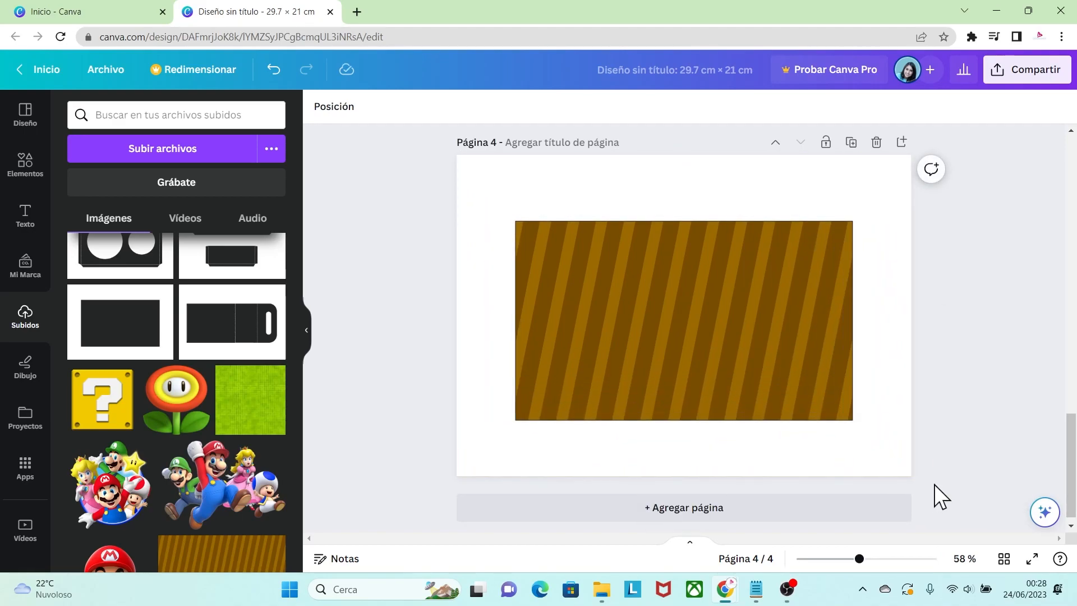
Step: Look over the finished pages and download all four as PNG files
{"action": "left_click_drag", "start_coordinate": [859, 559], "coordinate": [834, 560]}
{"action": "scroll", "coordinate": [1076, 374], "scroll_direction": "up", "scroll_amount": 2}
{"action": "left_click_drag", "start_coordinate": [1075, 373], "coordinate": [1076, 222]}
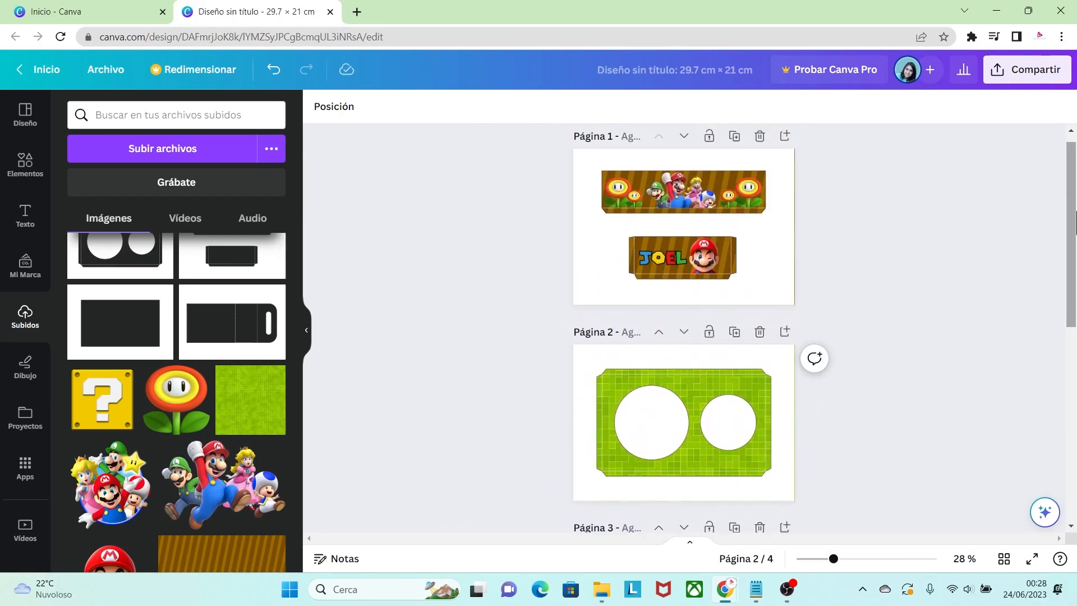
{"action": "left_click", "coordinate": [107, 72]}
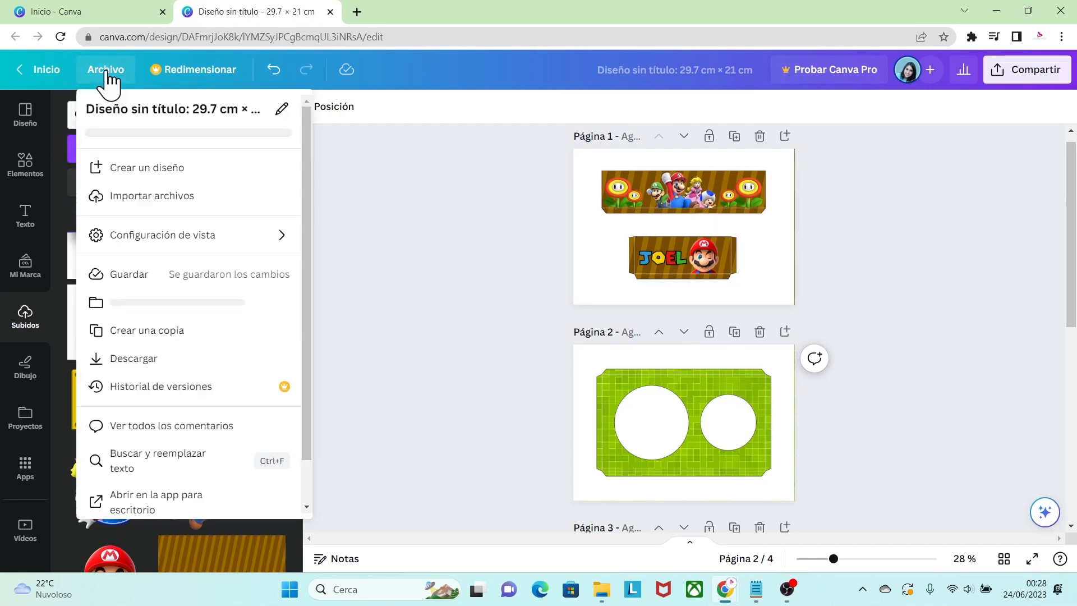
{"action": "left_click", "coordinate": [143, 361]}
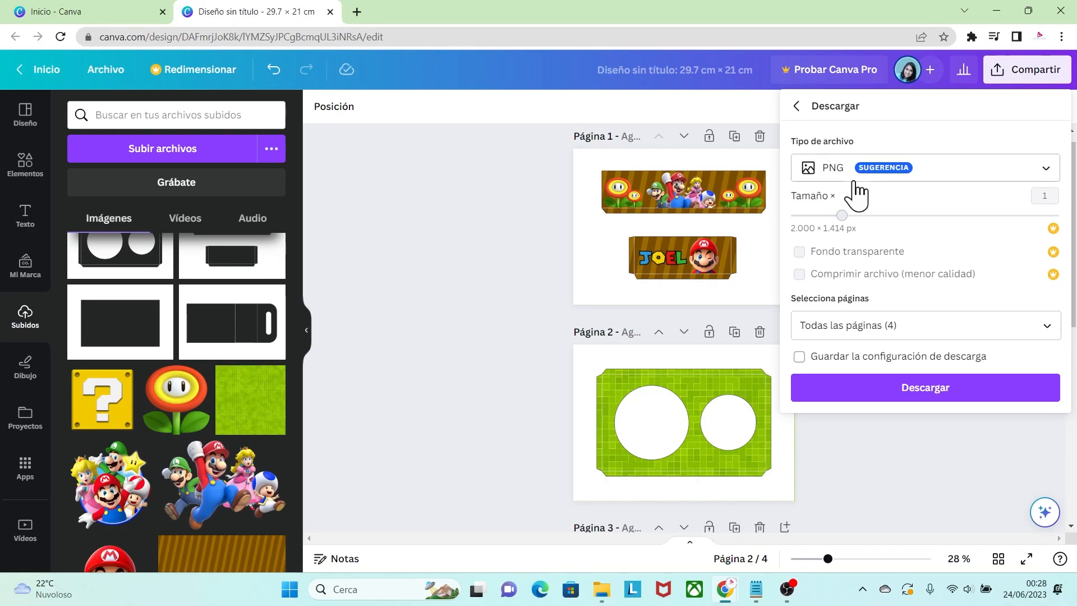
{"action": "left_click", "coordinate": [889, 403]}
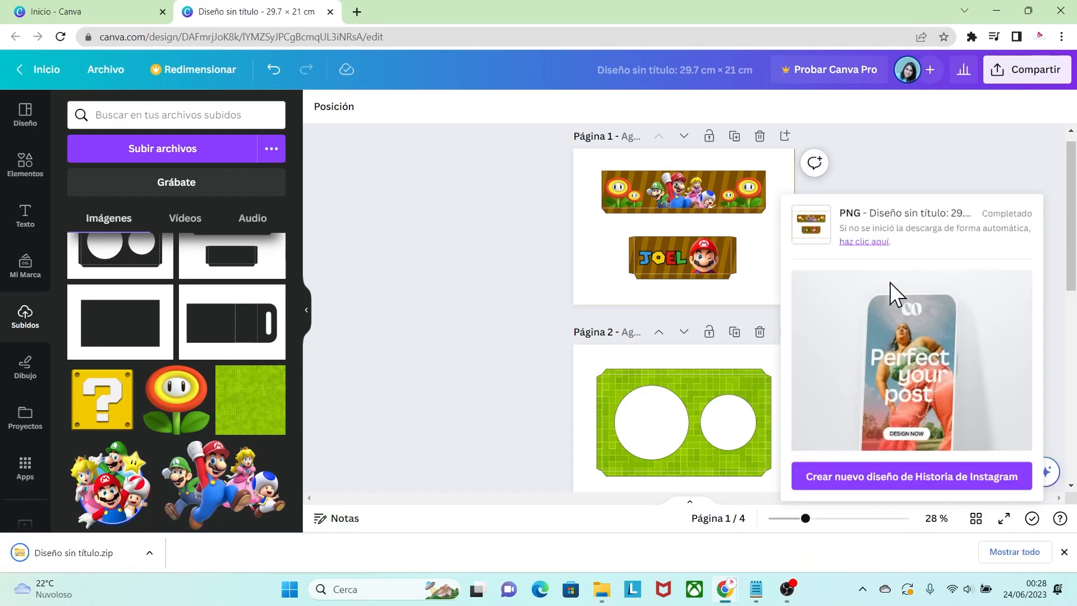
Step: Open the downloaded Diseño sin título.zip and view the exported pages 1.png, 2.png and 3.png in the image viewer
{"action": "left_click", "coordinate": [66, 550]}
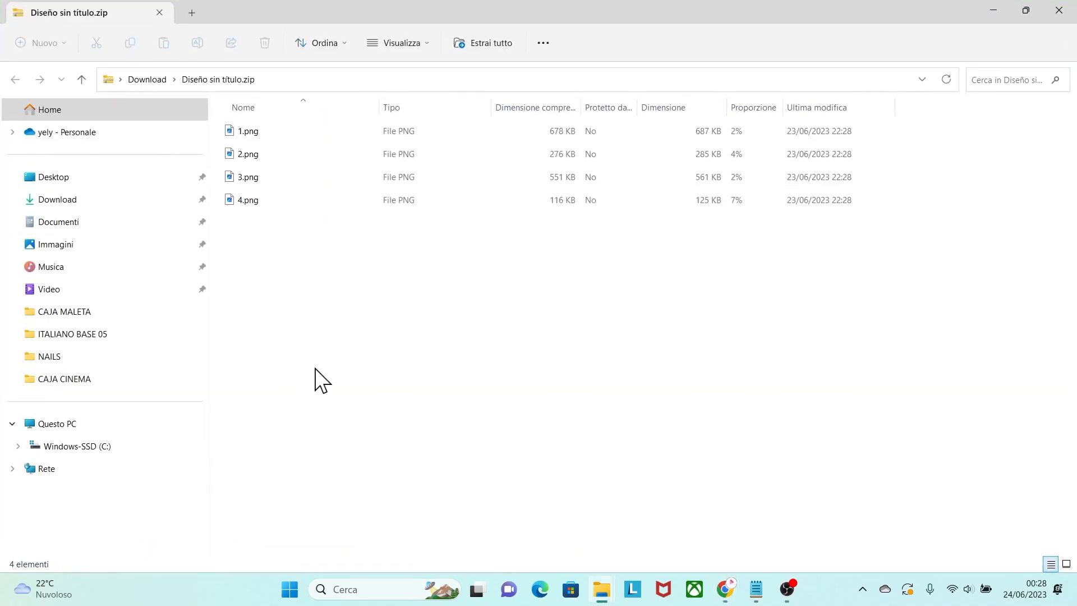
{"action": "double_click", "coordinate": [254, 131]}
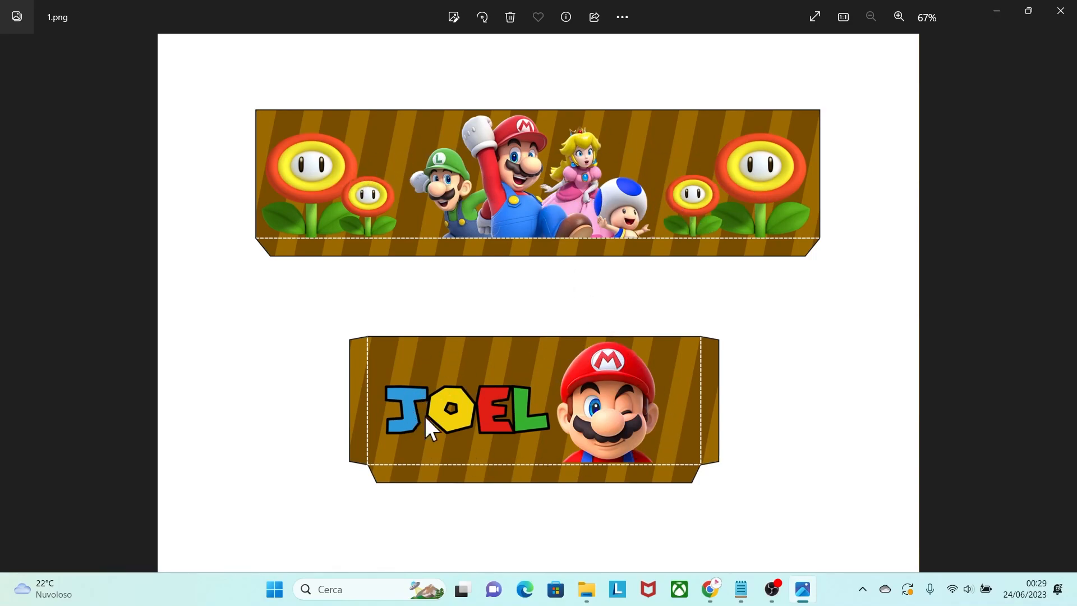
{"action": "key", "text": "Right"}
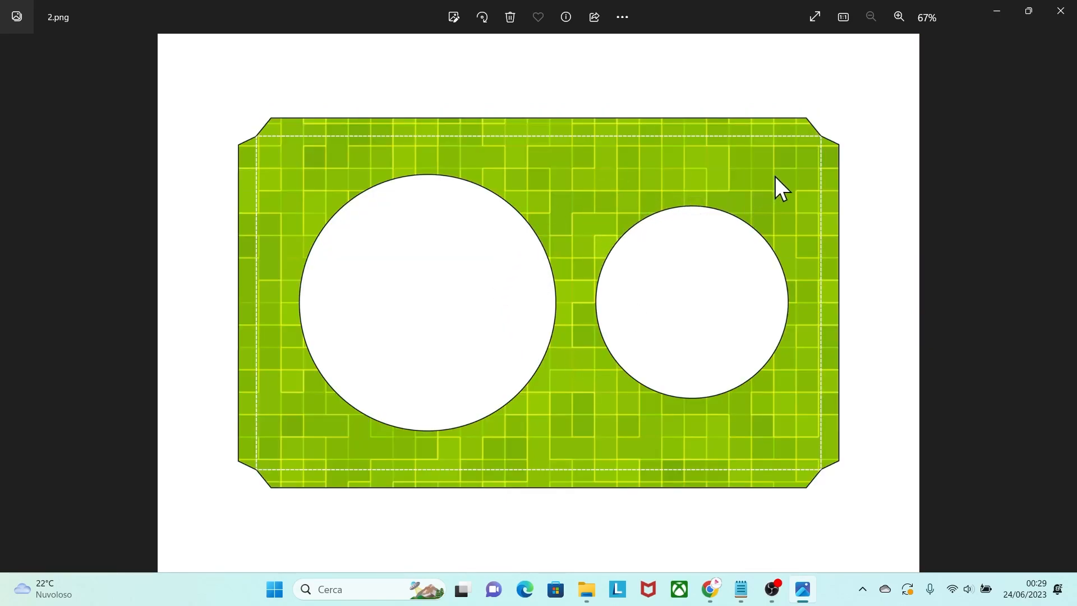
{"action": "key", "text": "Right"}
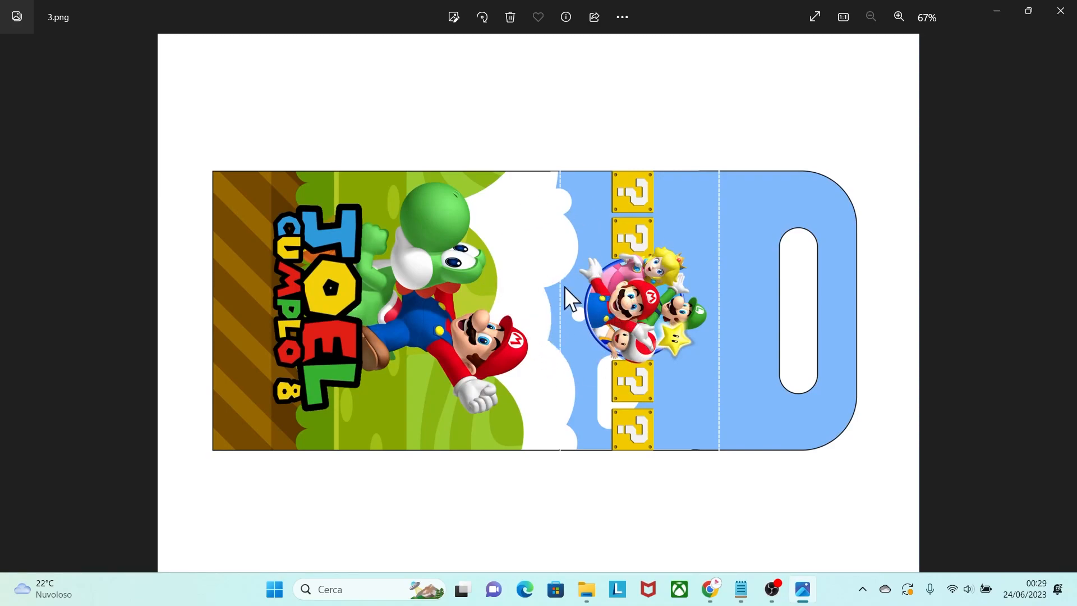
Step: View the assembly sample images MUESTE.png, MUESTRA 3.png and MUESTRA 2.png to examine how the box pieces fit together
{"action": "key", "text": "Right"}
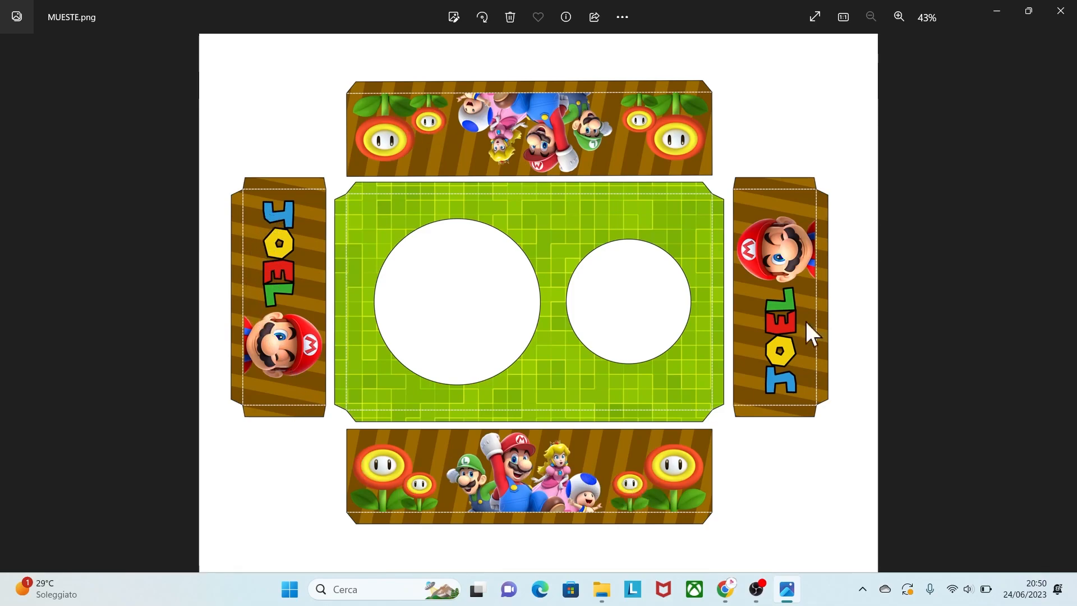
{"action": "key", "text": "Right"}
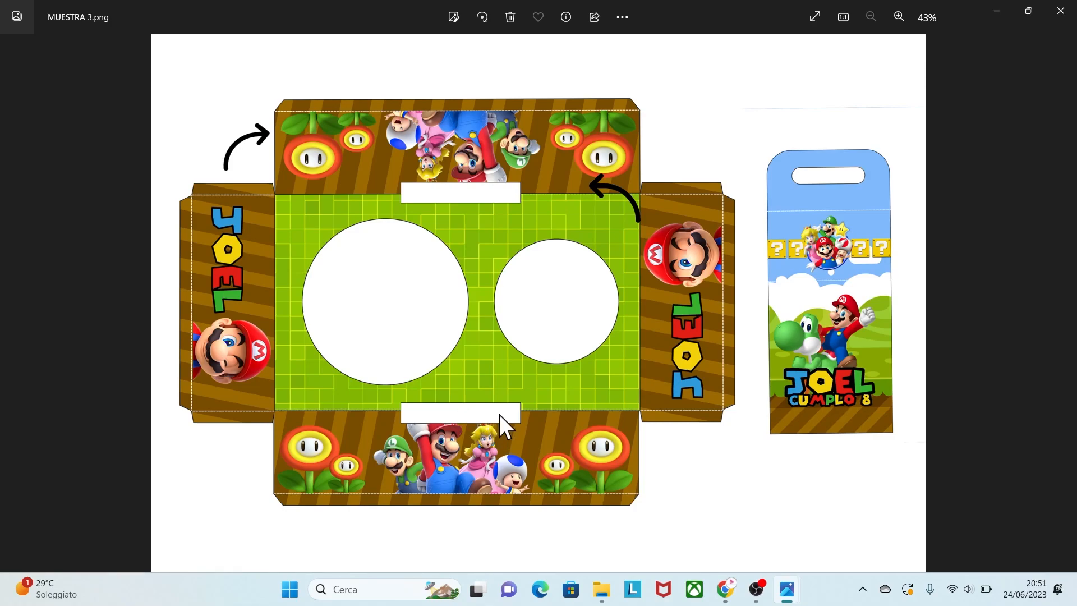
{"action": "key", "text": "Left"}
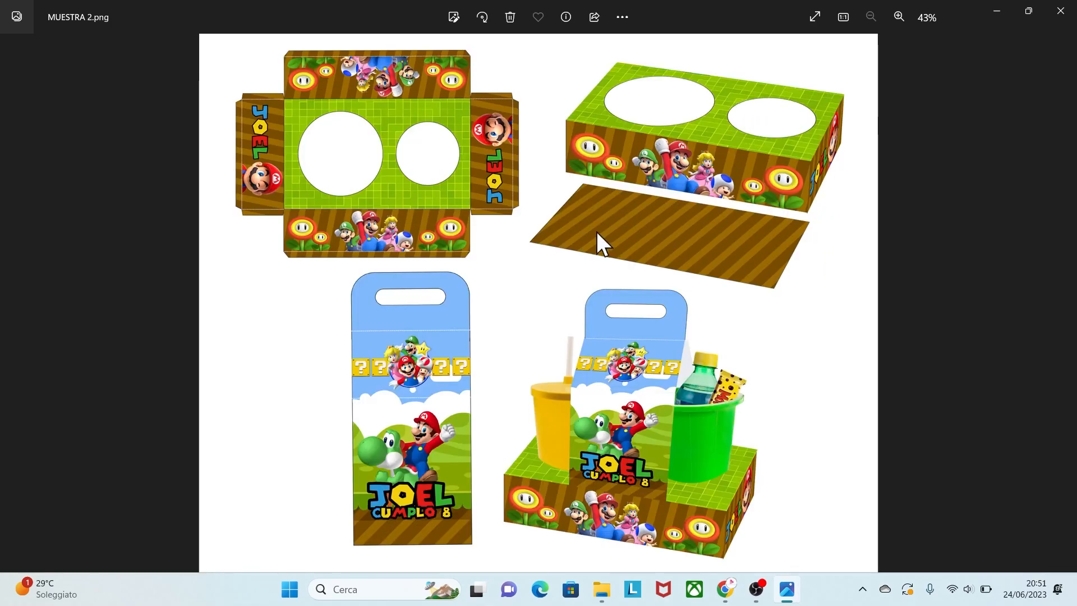